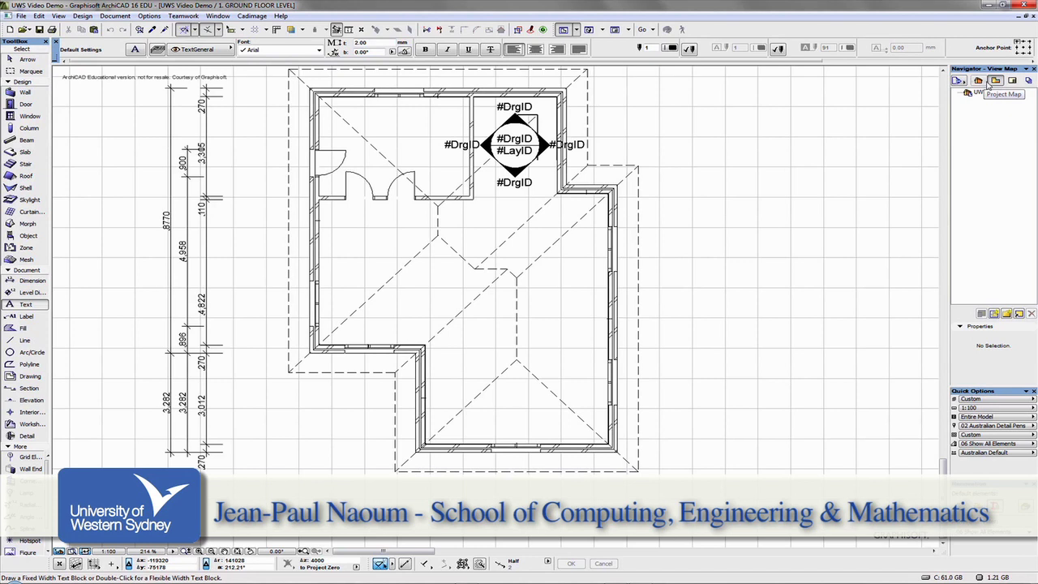
Step: Open the Project Map, collapse 3D and Info, and select story 1. GROUND FLOOR LEVEL
{"action": "left_click", "coordinate": [979, 81]}
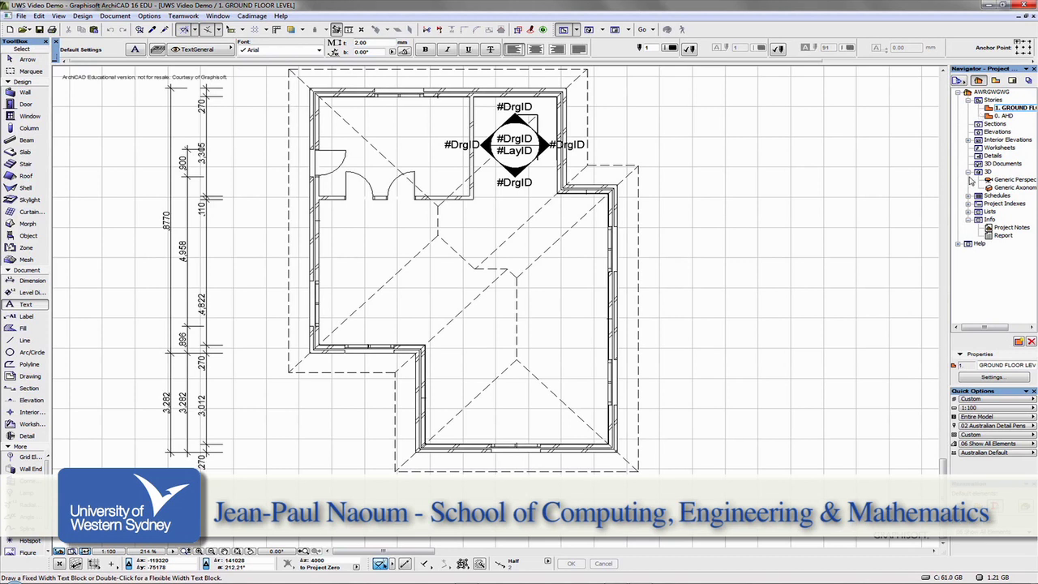
{"action": "left_click", "coordinate": [969, 100]}
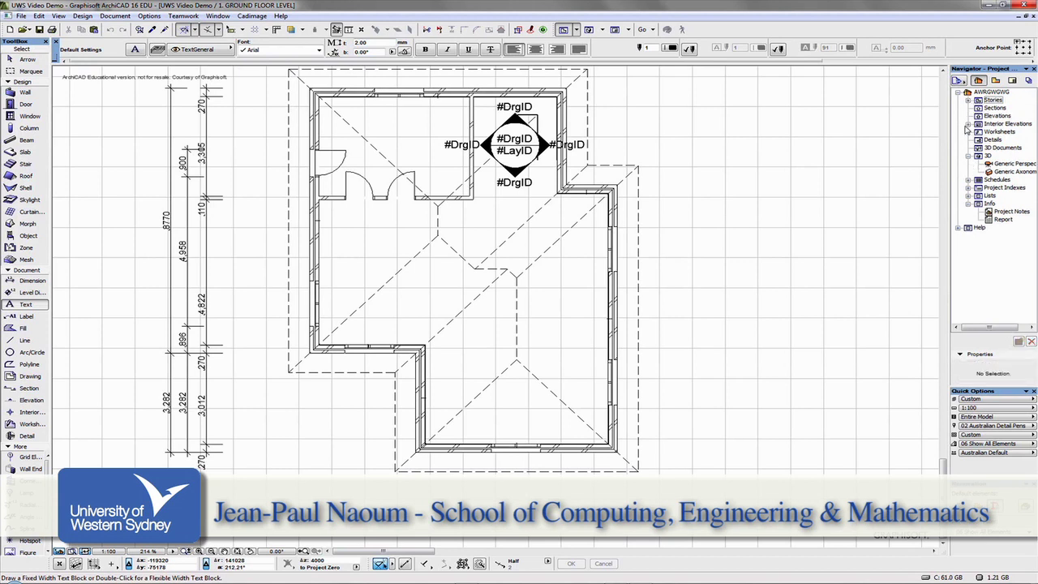
{"action": "left_click", "coordinate": [968, 156]}
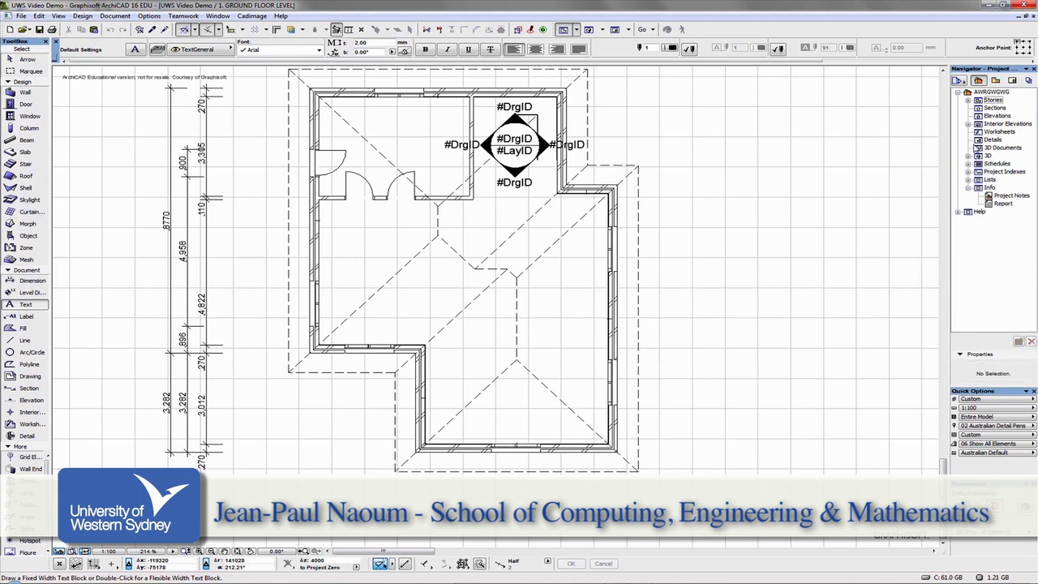
{"action": "left_click", "coordinate": [968, 188]}
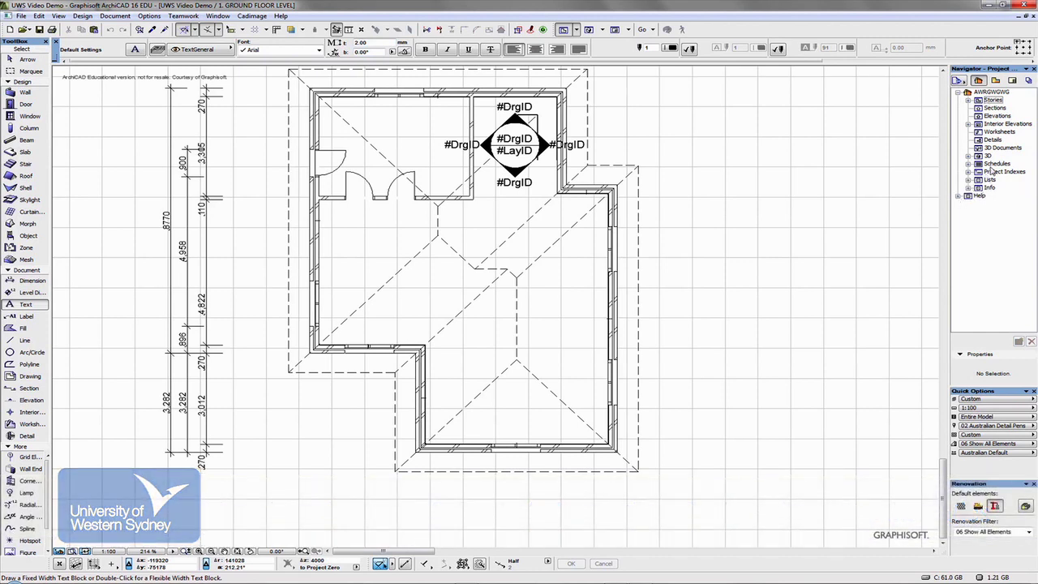
{"action": "left_click", "coordinate": [969, 101]}
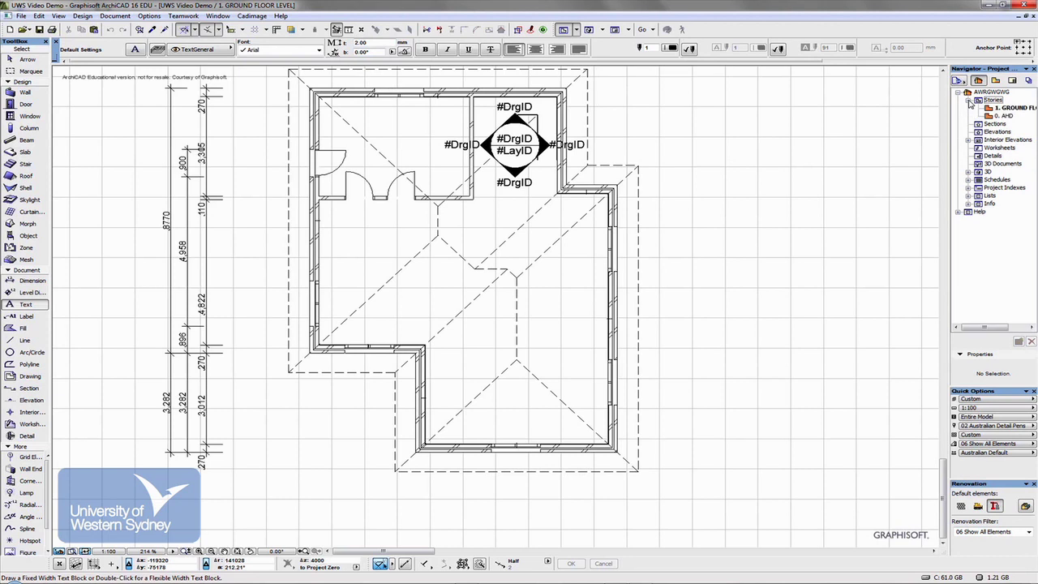
{"action": "left_click", "coordinate": [983, 108]}
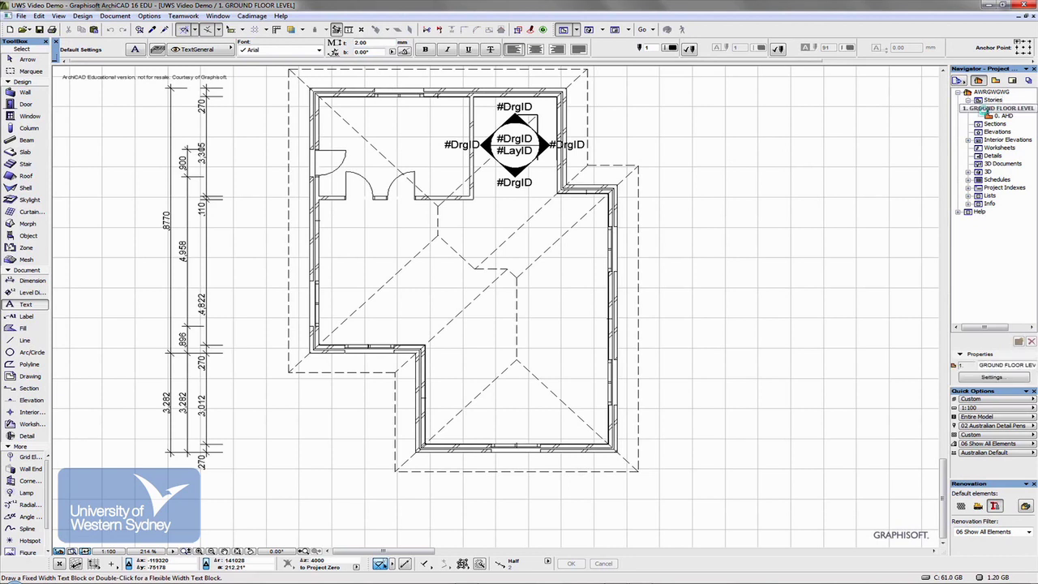
{"action": "scroll", "coordinate": [512, 188], "scroll_direction": "down", "scroll_amount": 2}
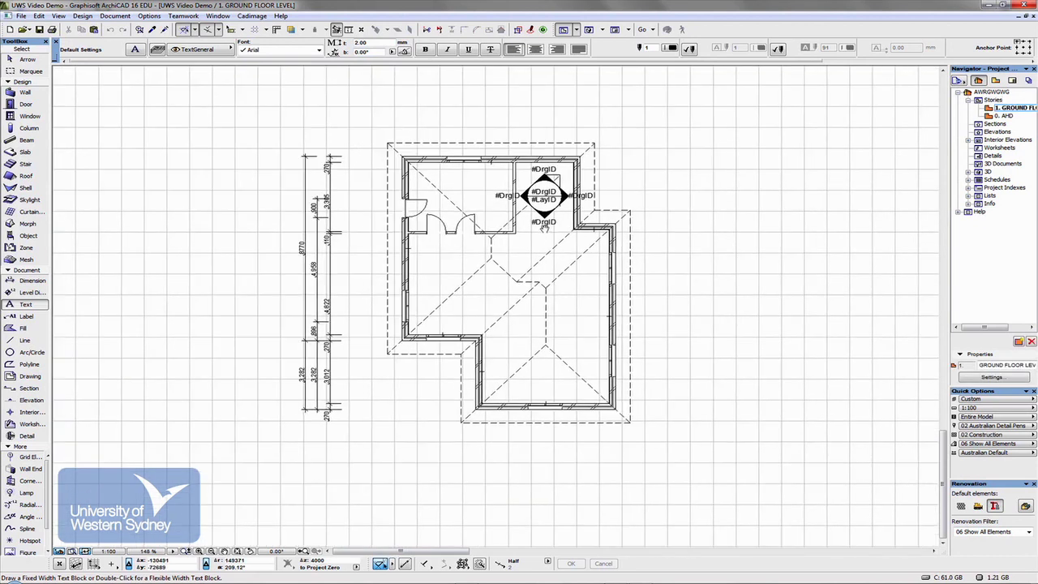
{"action": "scroll", "coordinate": [544, 230], "scroll_direction": "down", "scroll_amount": 10}
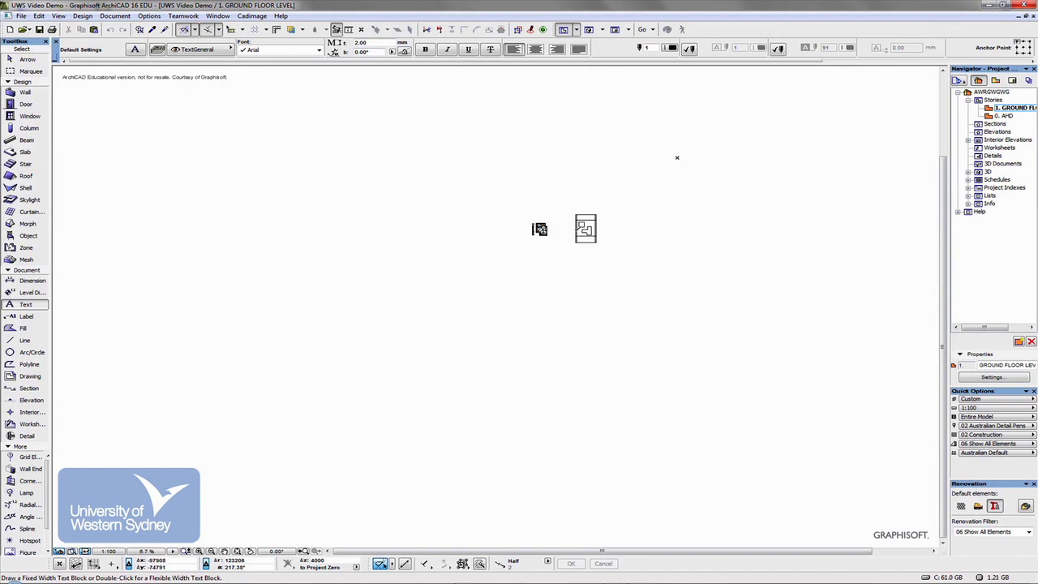
{"action": "scroll", "coordinate": [543, 229], "scroll_direction": "up", "scroll_amount": 10}
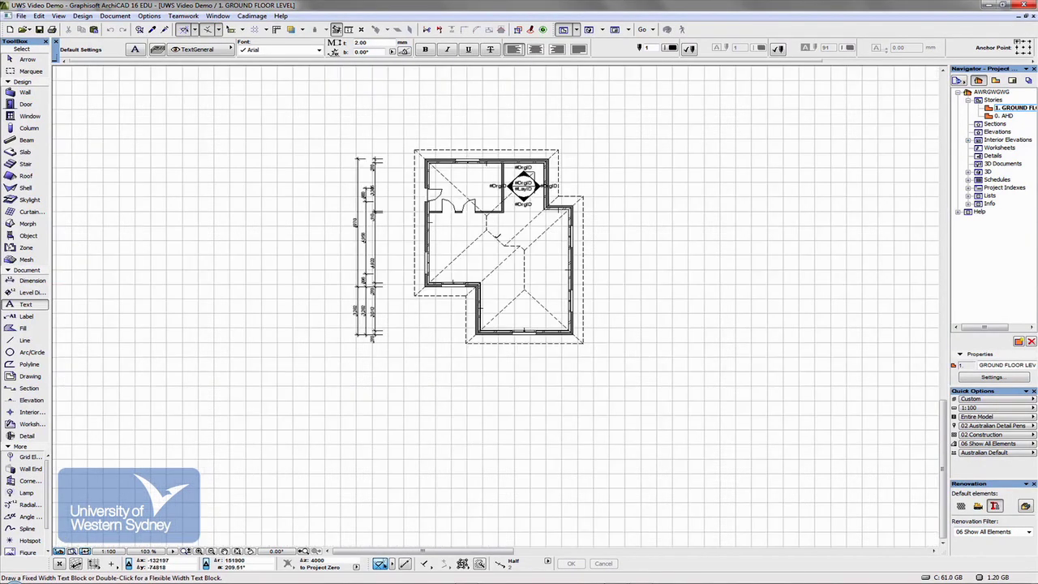
{"action": "scroll", "coordinate": [497, 239], "scroll_direction": "up", "scroll_amount": 3}
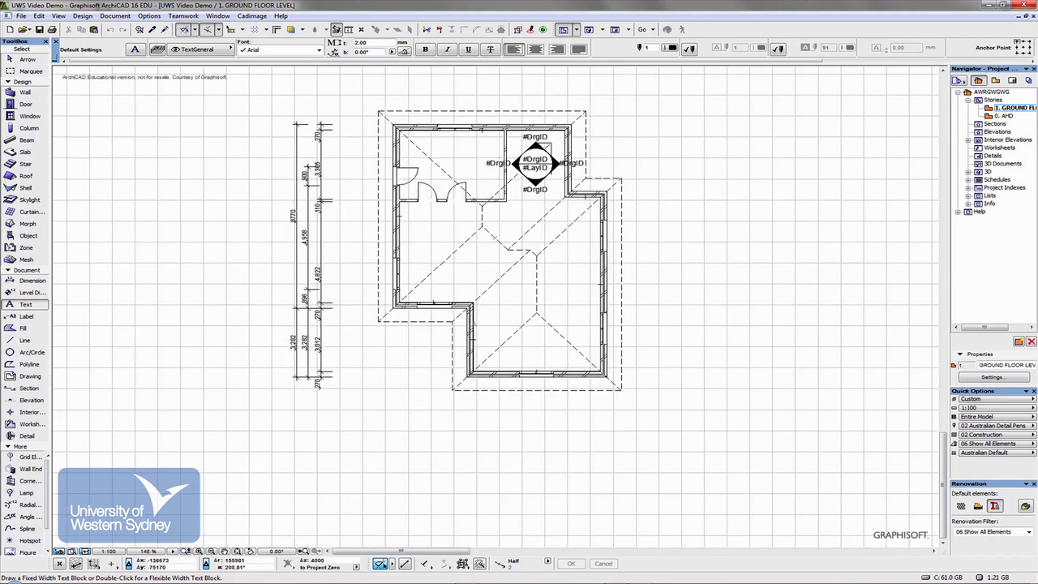
{"action": "left_click_drag", "start_coordinate": [989, 108], "coordinate": [988, 112]}
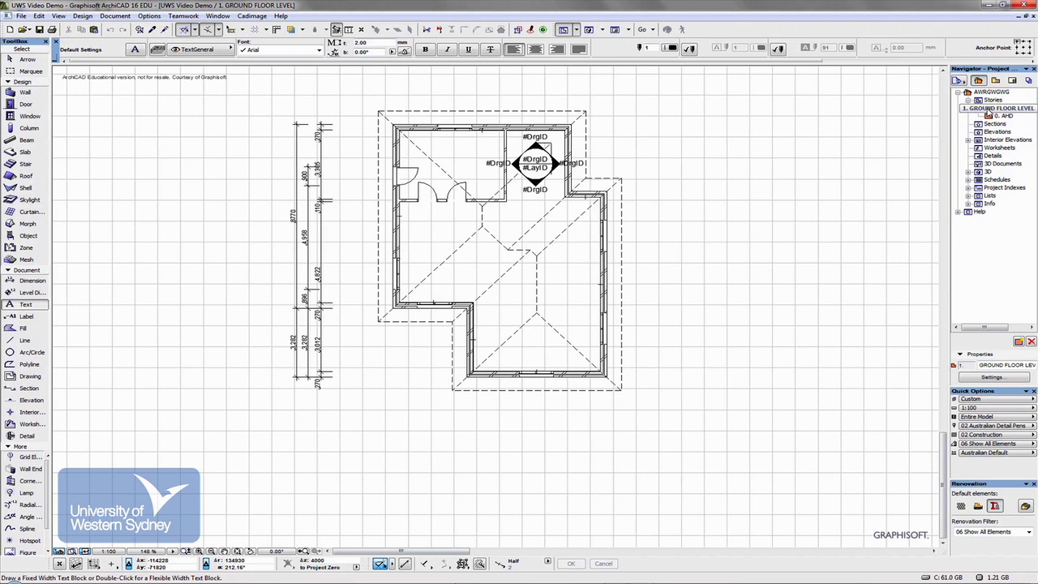
Step: Expand Interior Elevations > IE02, preview IE02 01, then reopen 1. GROUND FLOOR LEVEL
{"action": "left_click", "coordinate": [968, 140]}
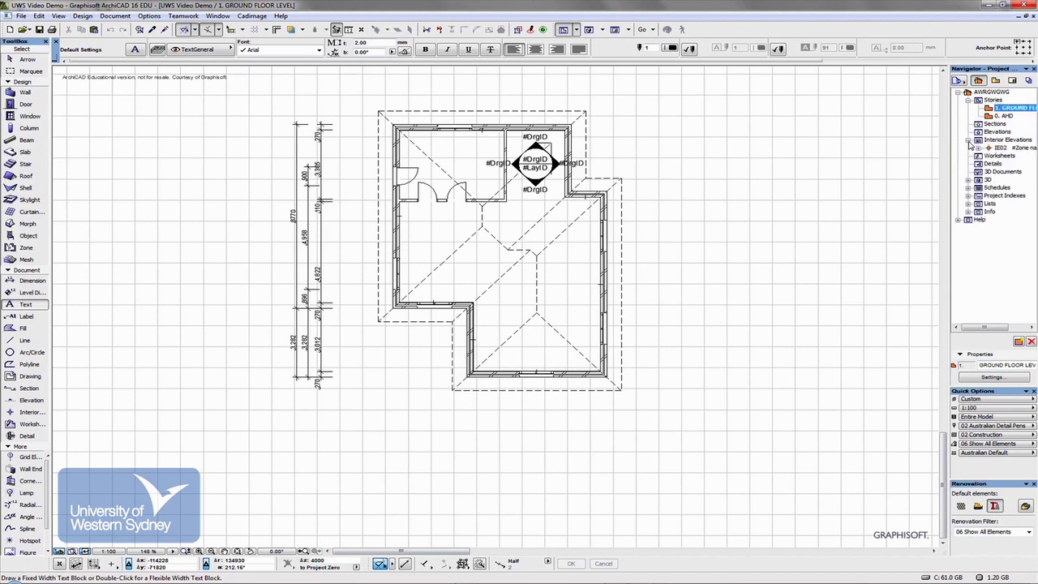
{"action": "left_click", "coordinate": [977, 148]}
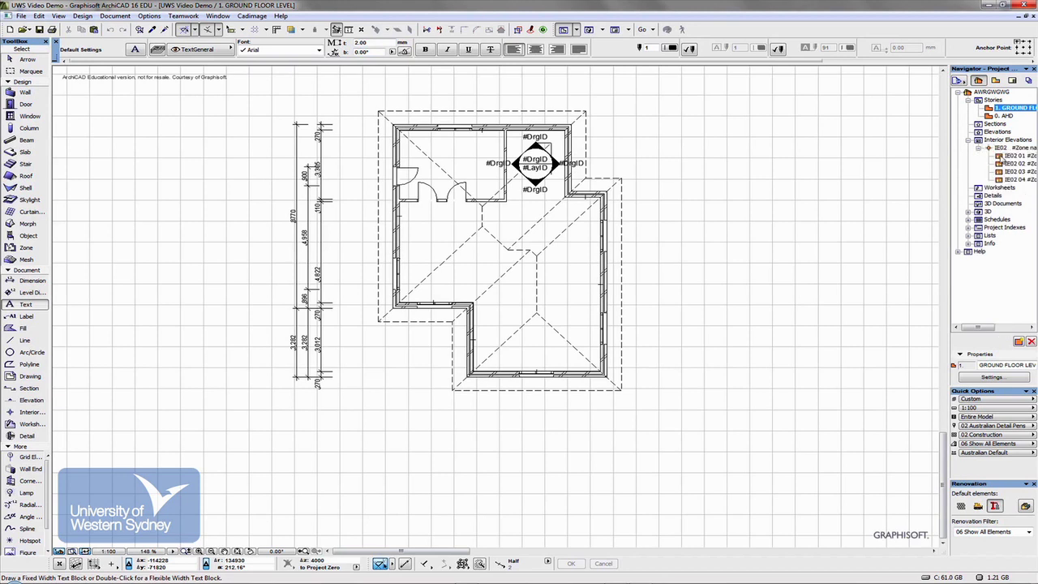
{"action": "double_click", "coordinate": [1002, 155]}
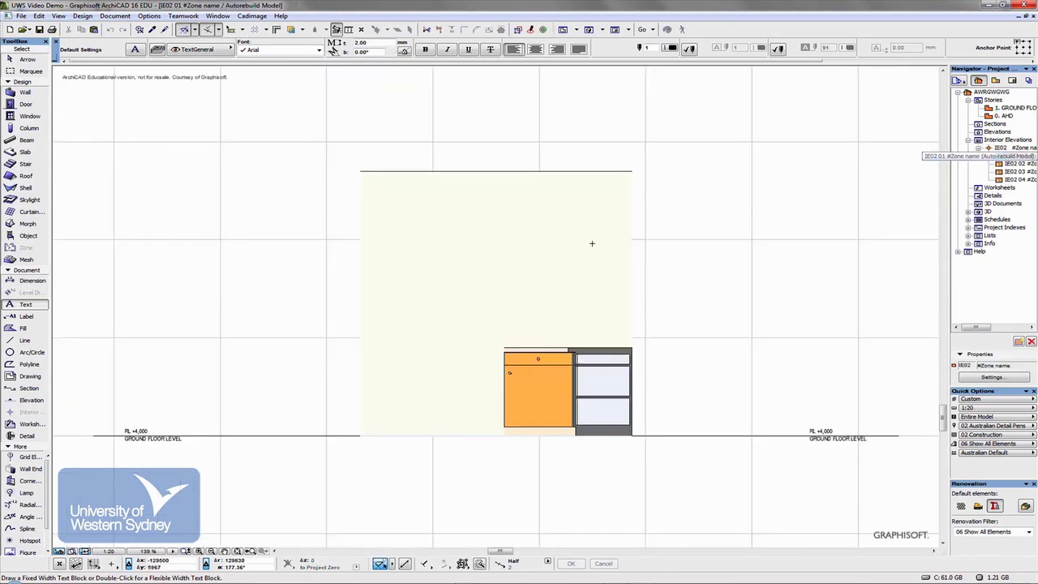
{"action": "scroll", "coordinate": [722, 281], "scroll_direction": "down", "scroll_amount": 1}
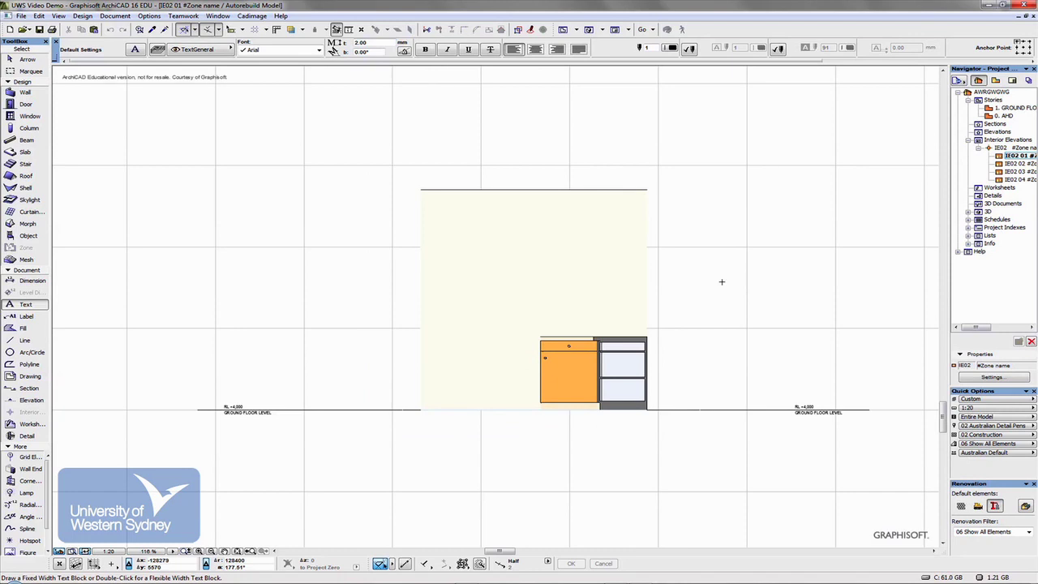
{"action": "scroll", "coordinate": [721, 281], "scroll_direction": "up", "scroll_amount": 2}
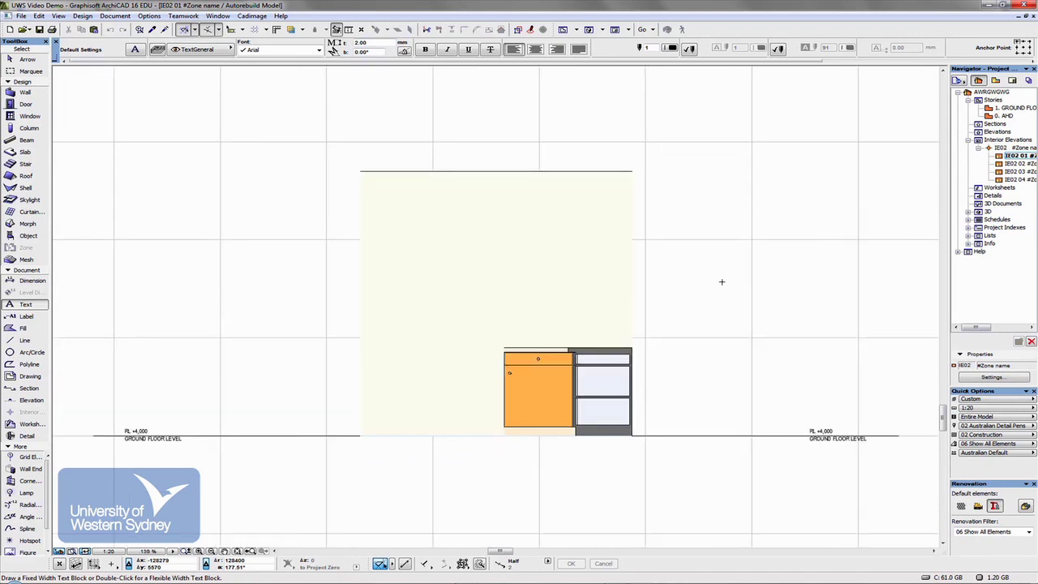
{"action": "scroll", "coordinate": [721, 282], "scroll_direction": "up", "scroll_amount": 1}
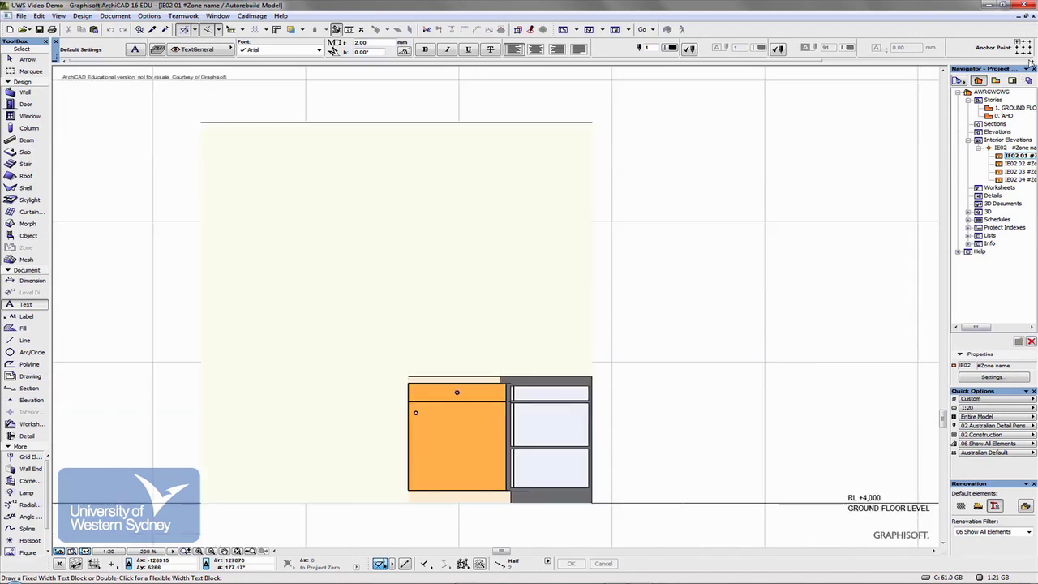
{"action": "double_click", "coordinate": [990, 108]}
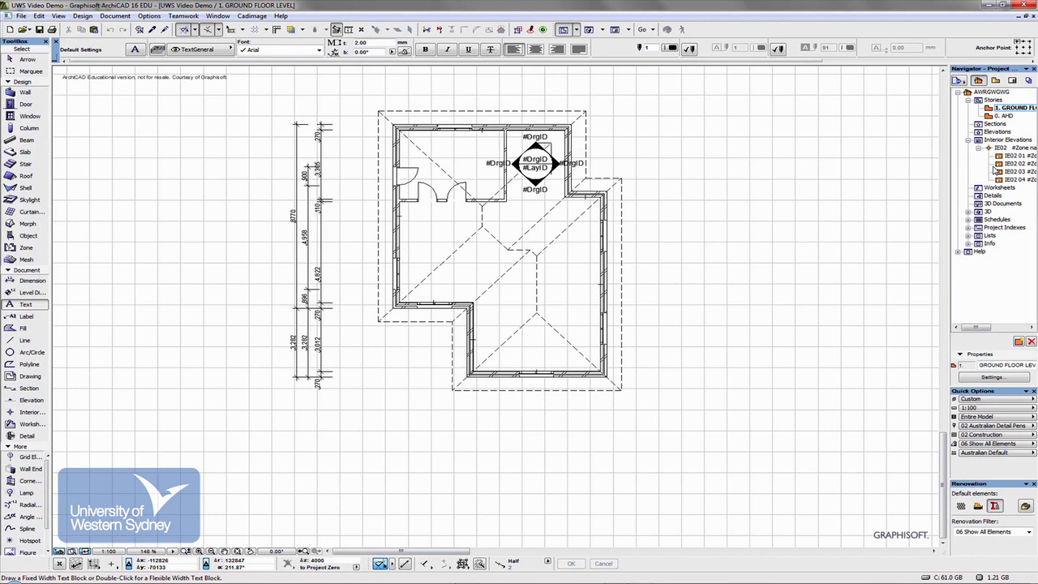
Step: Switch the Navigator from the Project Map to the View Map
{"action": "left_click", "coordinate": [995, 81]}
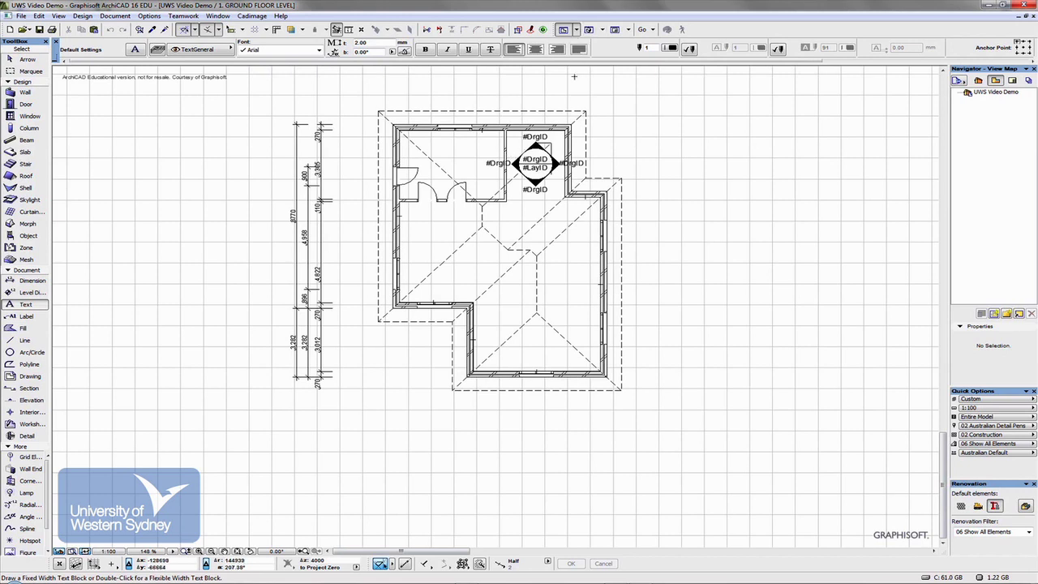
Step: Select the interior elevation marker and confirm its layer is MarkerElevInterior
{"action": "left_click", "coordinate": [535, 166], "text": "shift"}
{"action": "left_click", "coordinate": [535, 166], "text": "shift"}
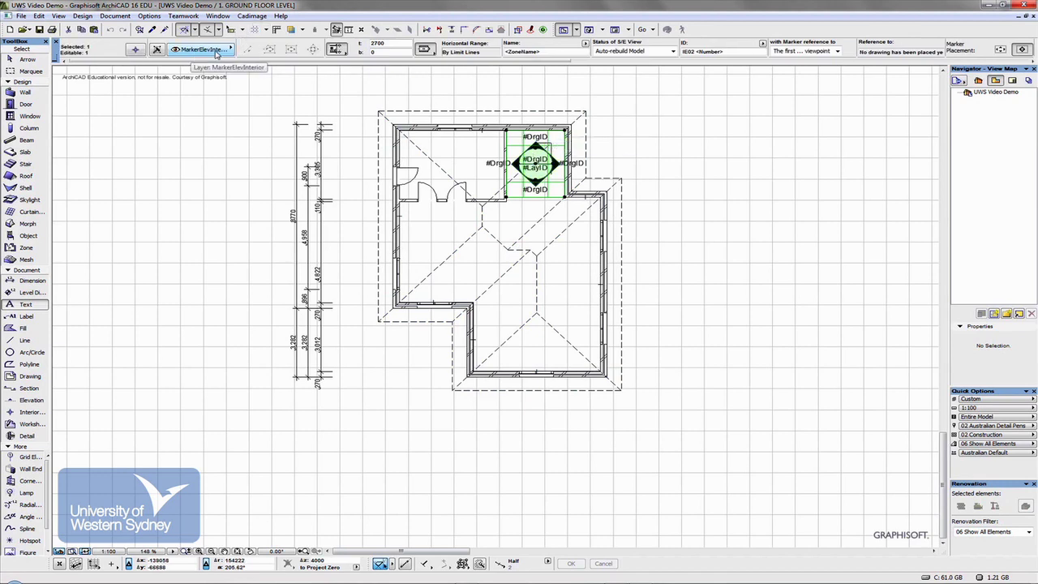
{"action": "left_click", "coordinate": [216, 51]}
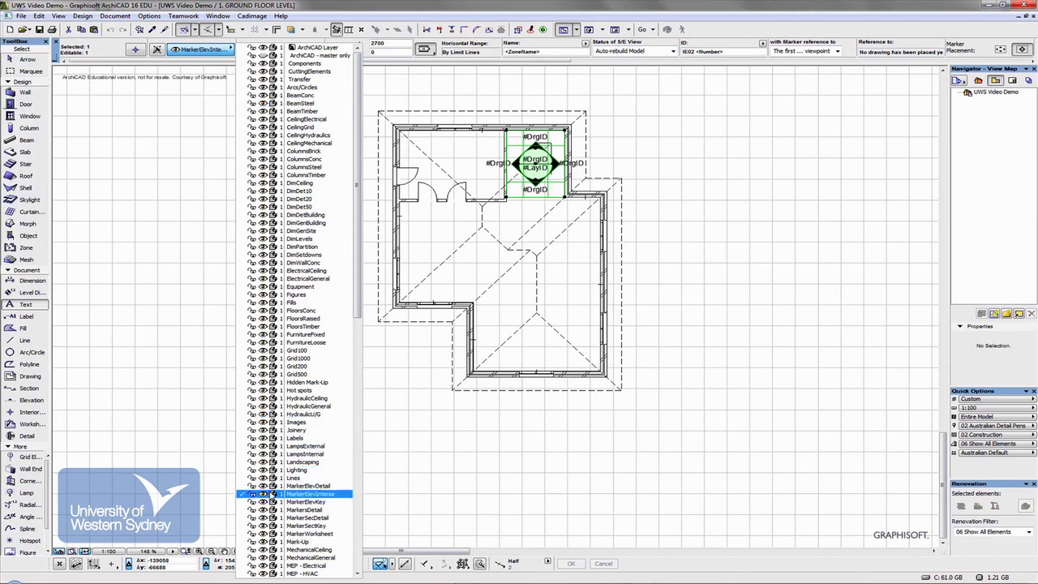
{"action": "left_click", "coordinate": [572, 468]}
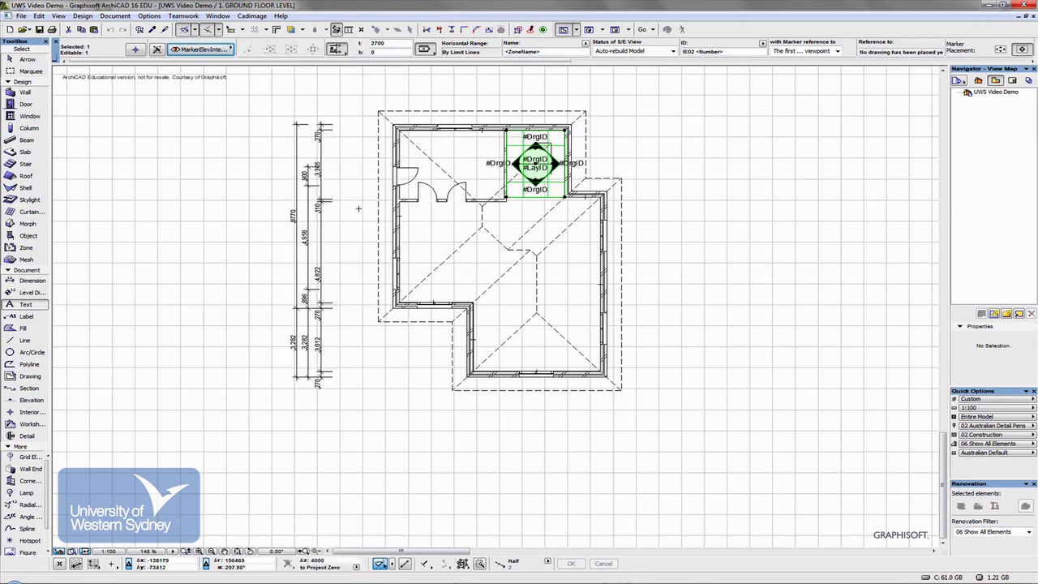
{"action": "left_click", "coordinate": [82, 15]}
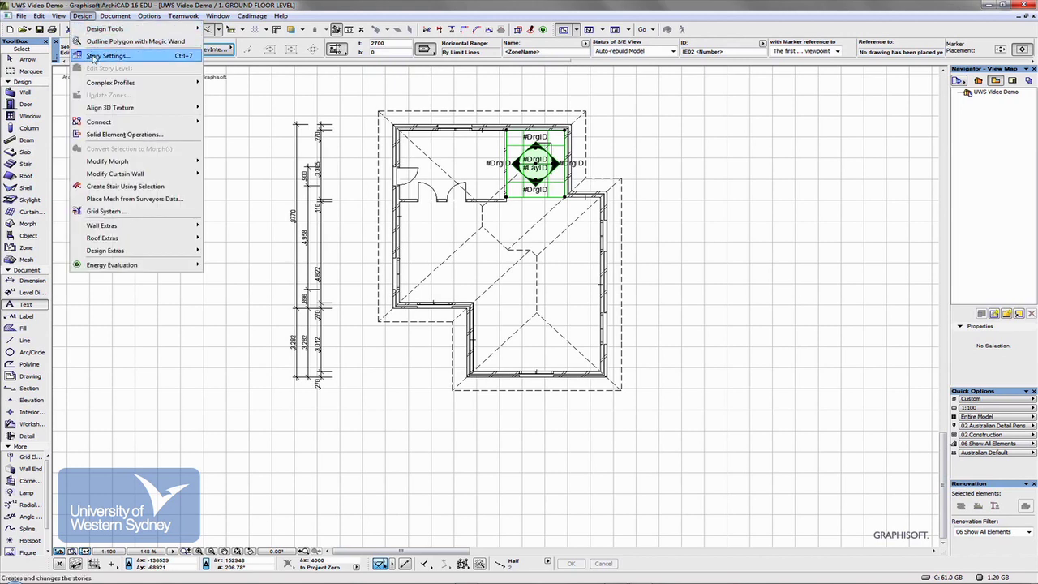
Step: Choose Document > Layers > Layer Settings (Model Views)
{"action": "mouse_move", "coordinate": [109, 19]}
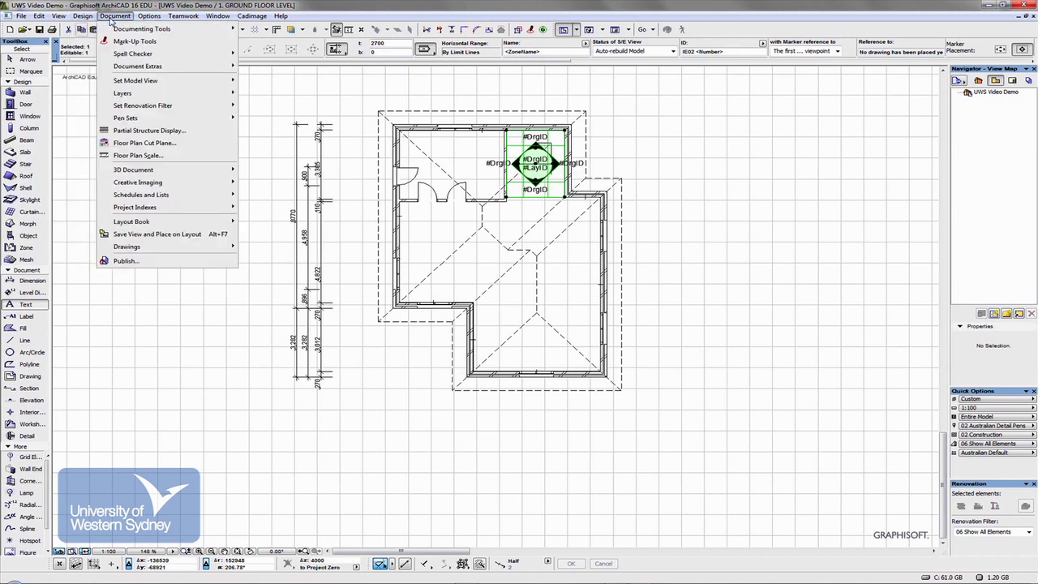
{"action": "mouse_move", "coordinate": [116, 94]}
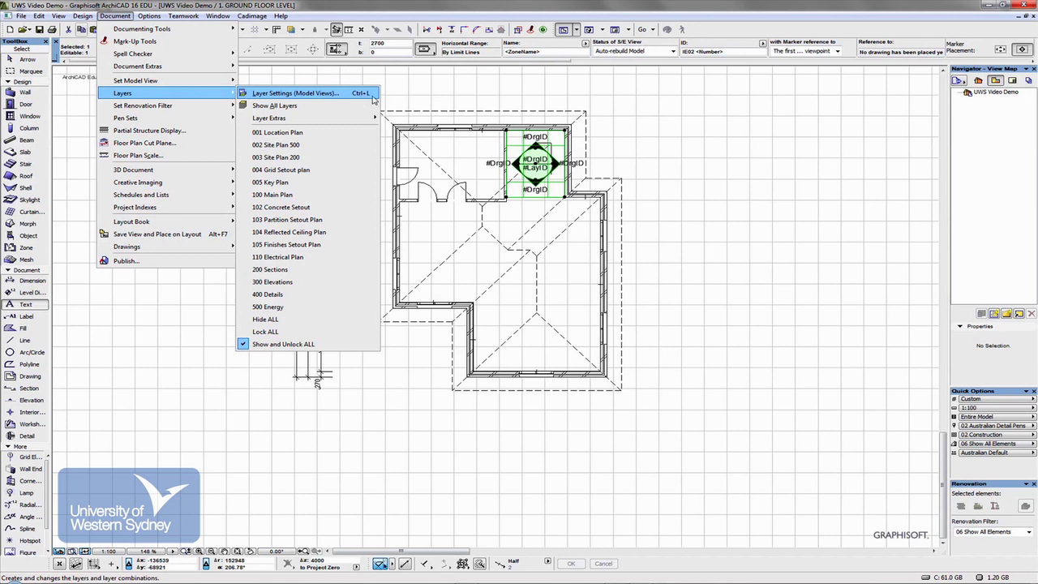
{"action": "left_click", "coordinate": [359, 97]}
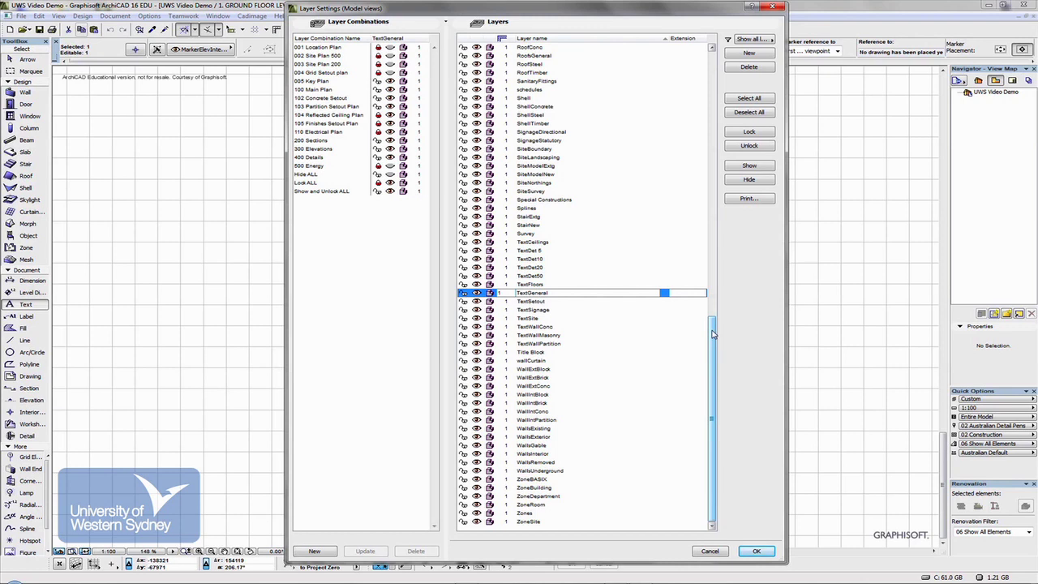
Step: Turn off visibility of the MarkerElevInterior layer and confirm with OK
{"action": "left_click_drag", "start_coordinate": [712, 333], "coordinate": [722, 232]}
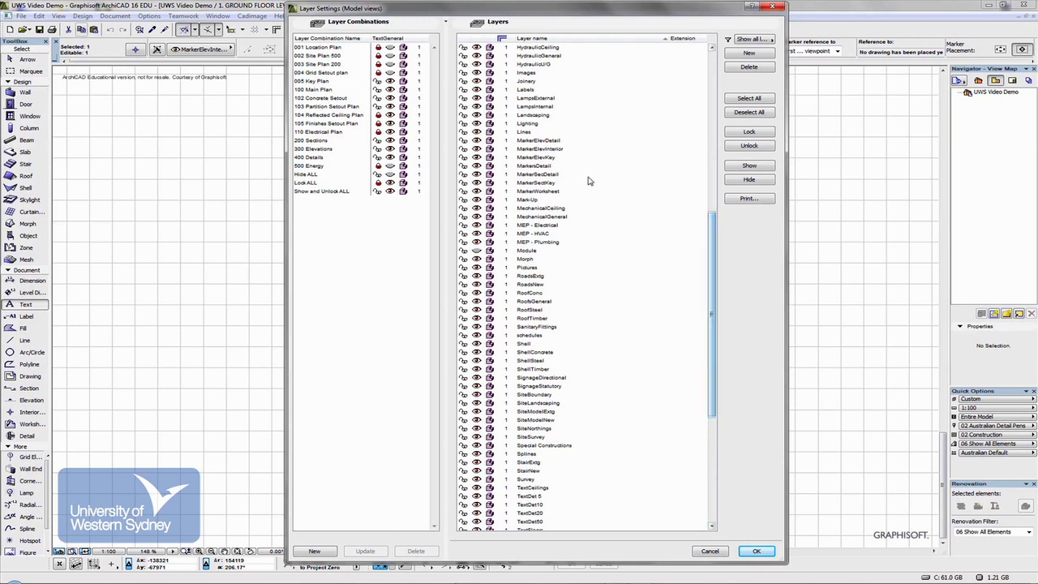
{"action": "left_click", "coordinate": [476, 152]}
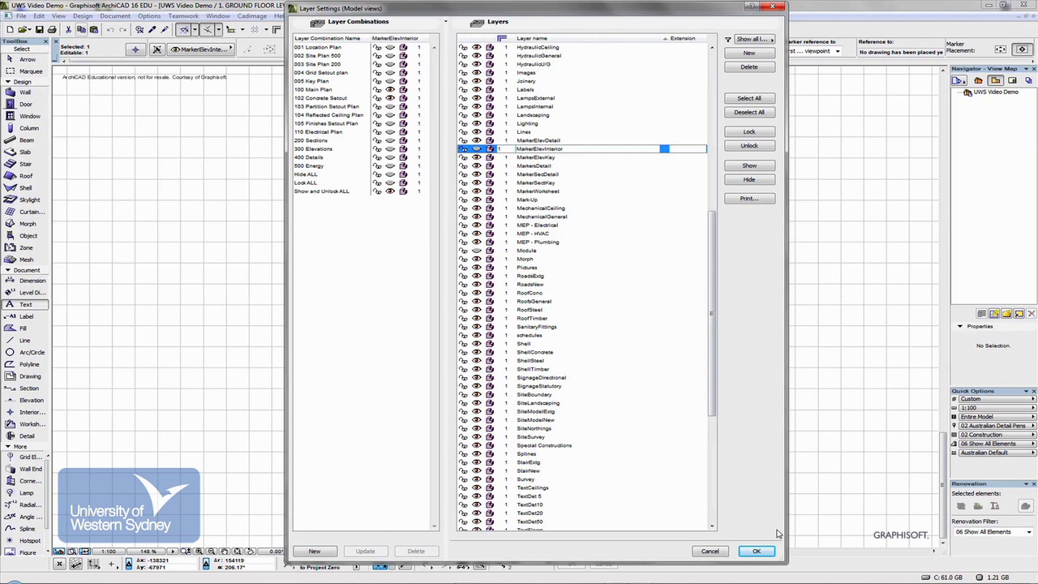
{"action": "left_click", "coordinate": [765, 551]}
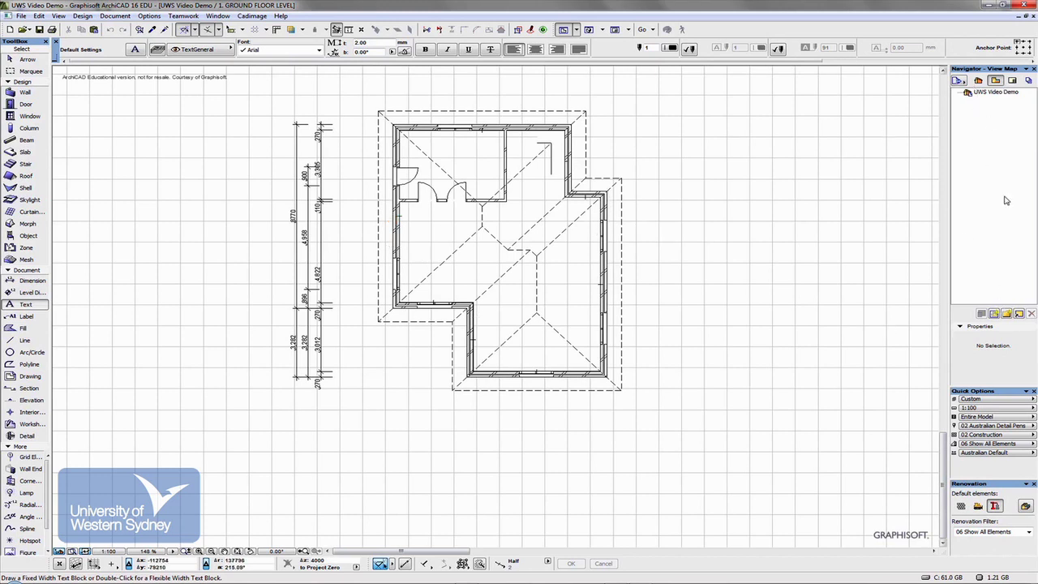
Step: Save the current ground floor plan as the view 1. GROUND FLOOR LEVEL
{"action": "left_click", "coordinate": [994, 315]}
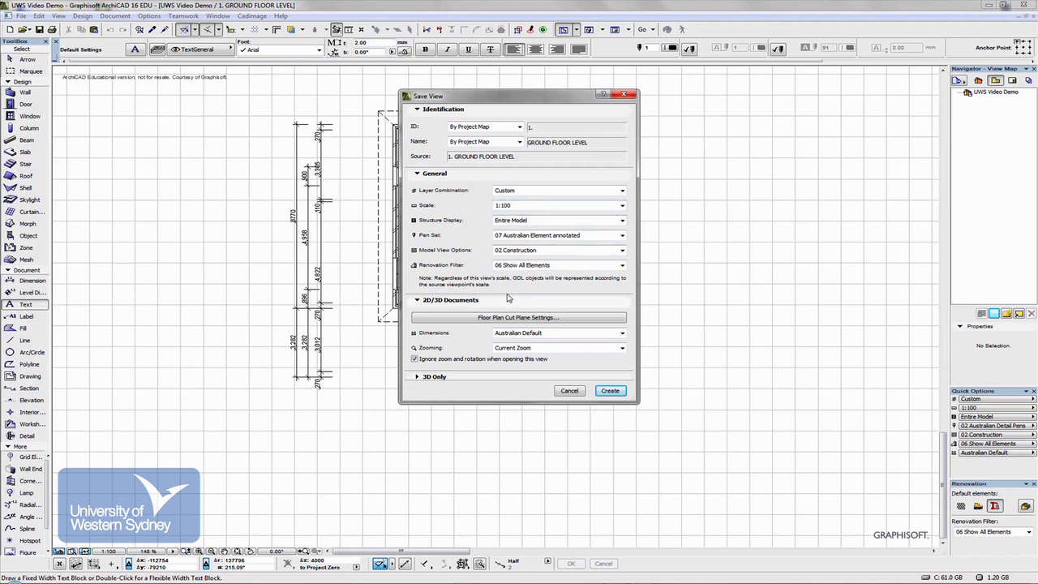
{"action": "left_click", "coordinate": [610, 390]}
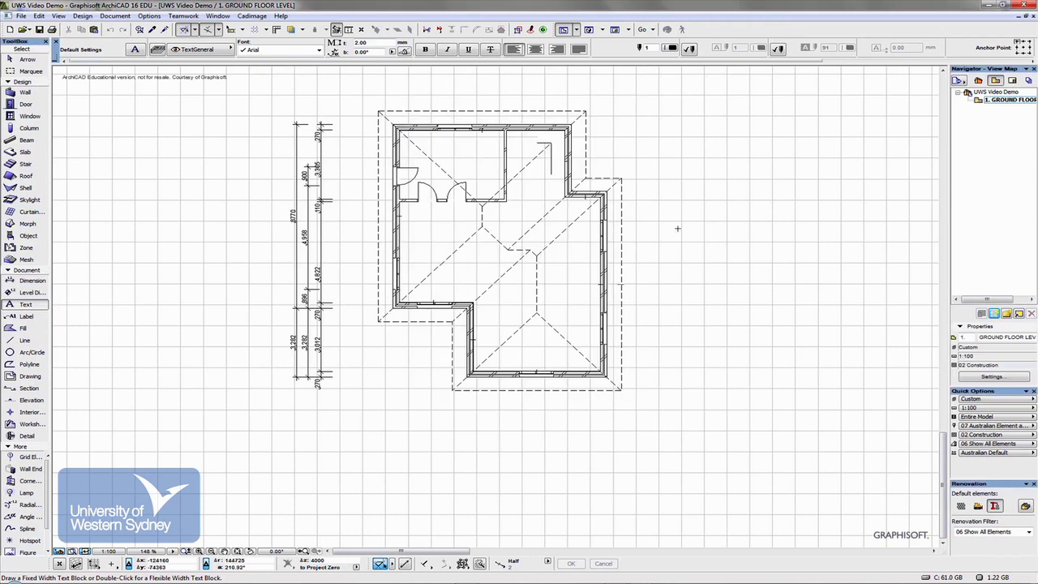
Step: Open the IE02 02 kitchen cabinet interior elevation from the Project Map
{"action": "left_click", "coordinate": [978, 80]}
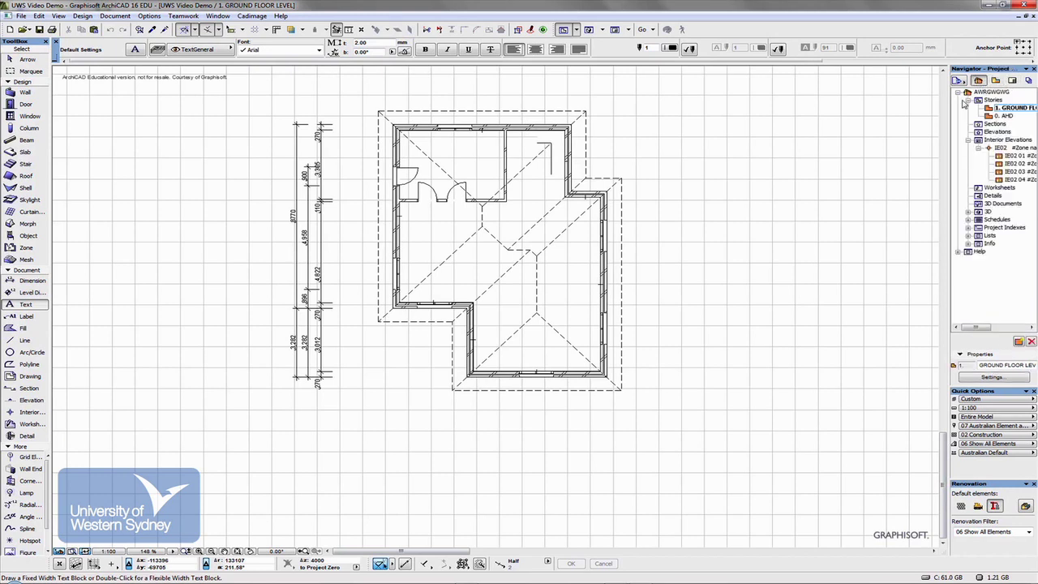
{"action": "left_click", "coordinate": [1000, 163]}
{"action": "double_click", "coordinate": [999, 162]}
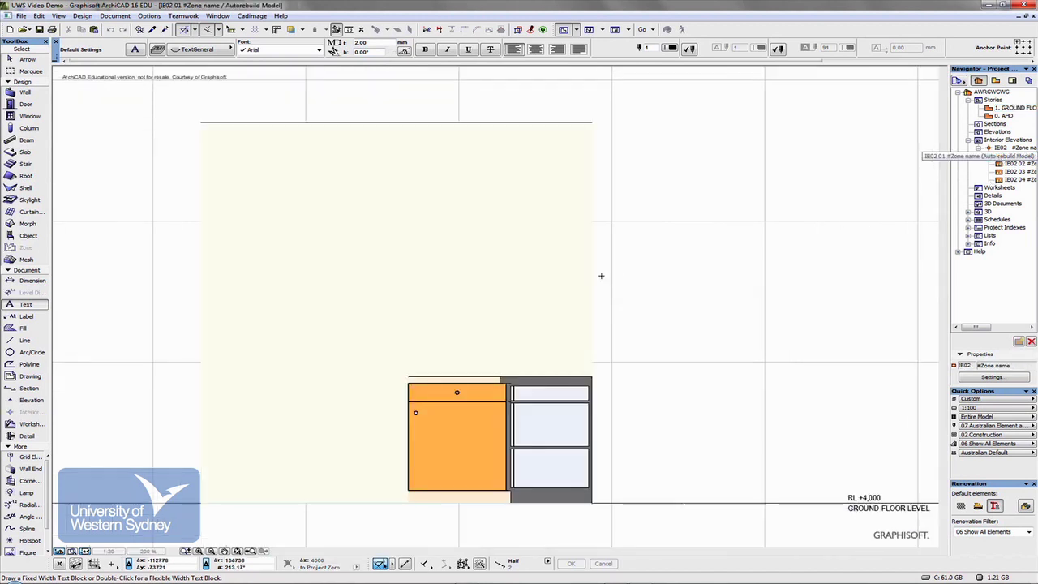
{"action": "scroll", "coordinate": [602, 274], "scroll_direction": "down", "scroll_amount": 2}
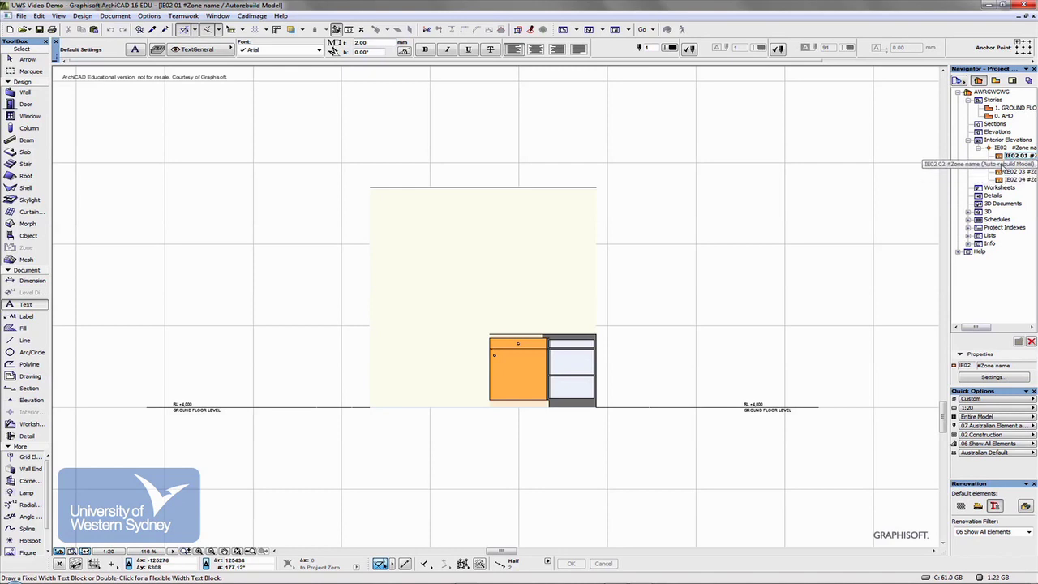
{"action": "double_click", "coordinate": [1013, 163]}
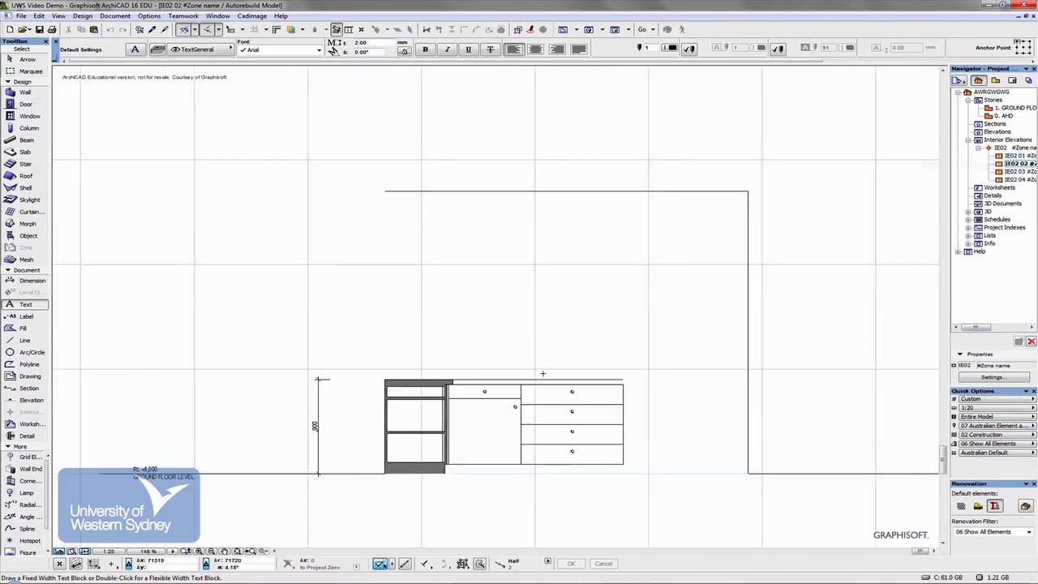
{"action": "middle_click_drag", "start_coordinate": [539, 398], "coordinate": [523, 280]}
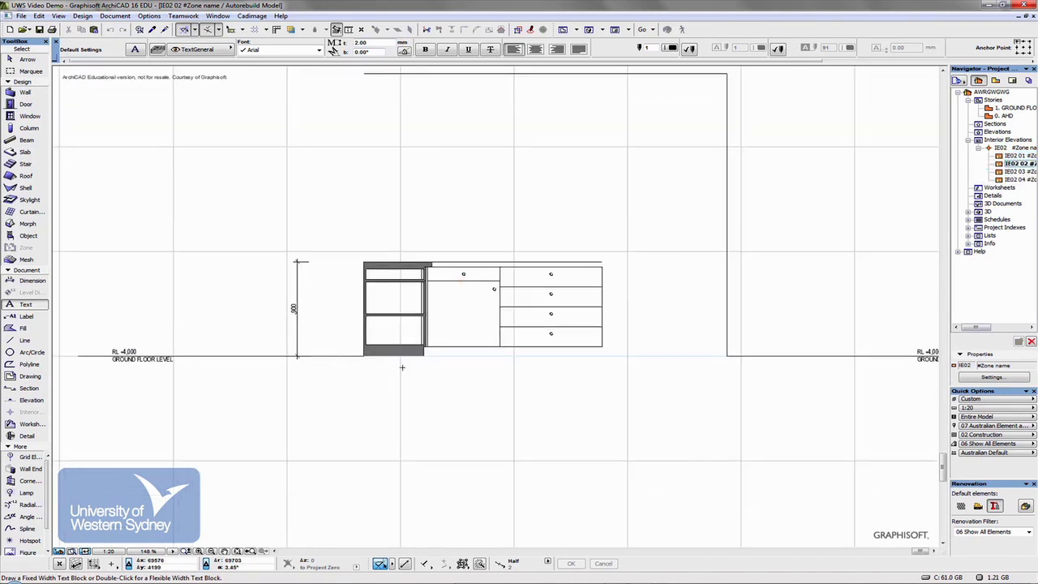
Step: Change the elevation's scale from 1:20 to 1:50 and centre it in view
{"action": "left_click", "coordinate": [116, 552]}
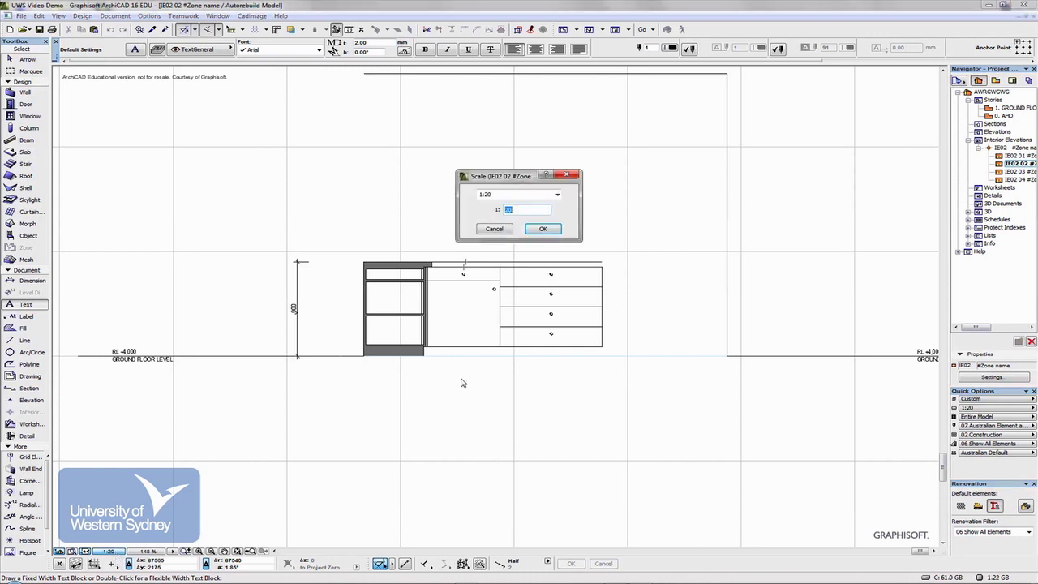
{"action": "type", "text": "50"}
{"action": "left_click", "coordinate": [553, 230]}
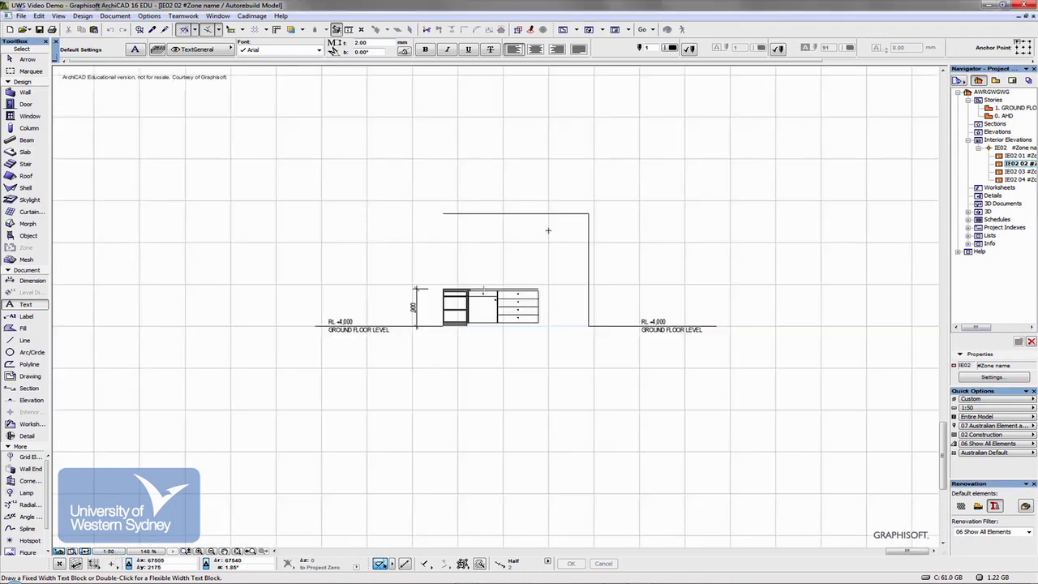
{"action": "scroll", "coordinate": [477, 311], "scroll_direction": "up", "scroll_amount": 3}
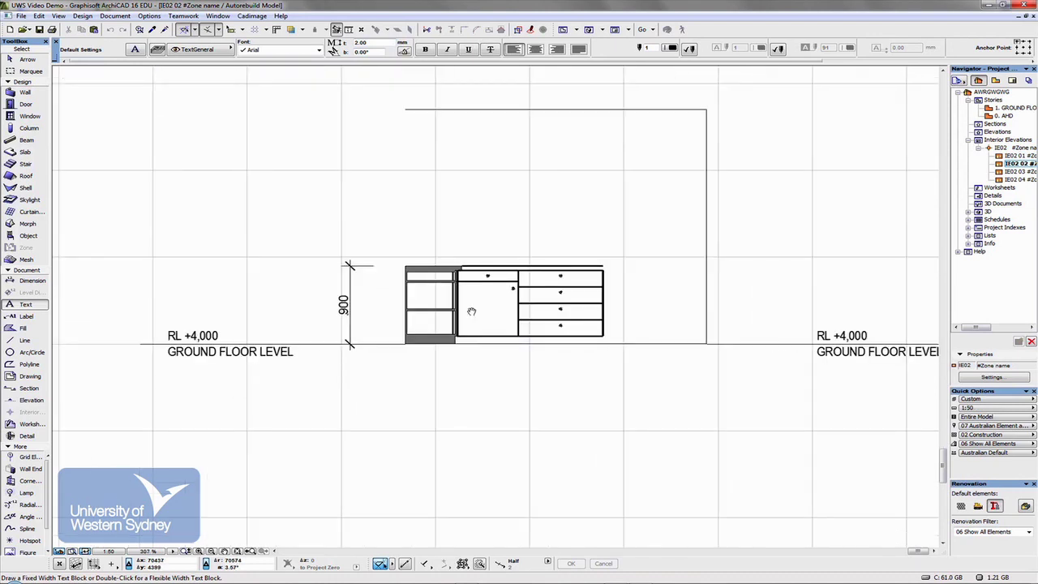
{"action": "middle_click_drag", "start_coordinate": [478, 312], "coordinate": [370, 322]}
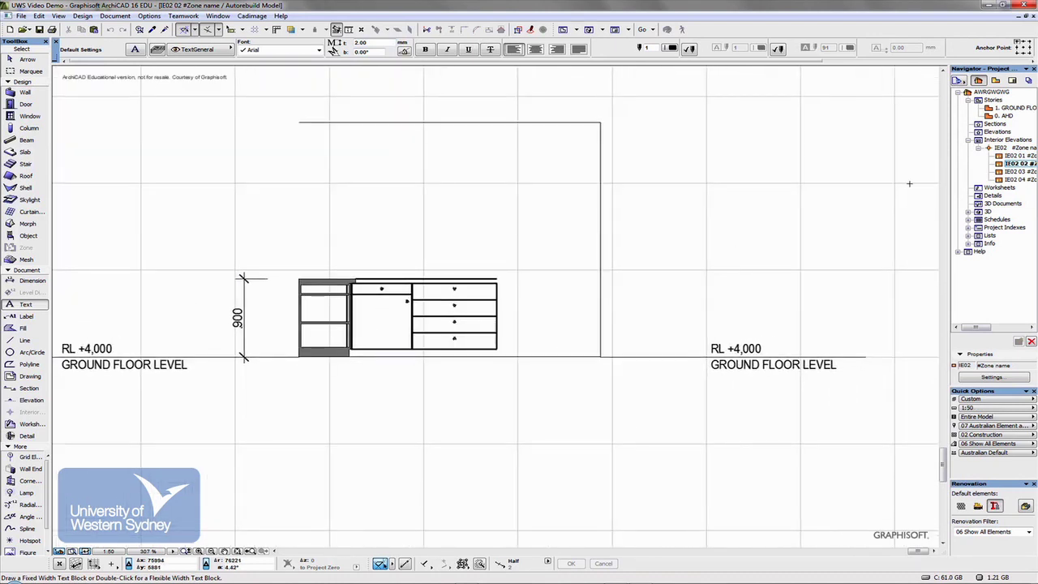
Step: Start saving the elevation as a view with a Custom name, entering KITCHEN ELEVATION 01
{"action": "left_click", "coordinate": [994, 81]}
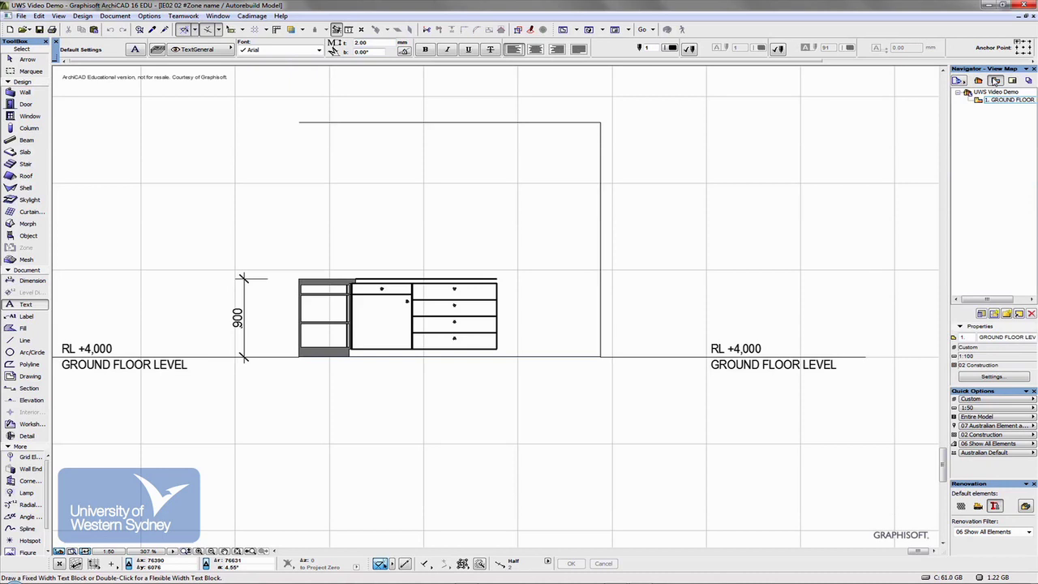
{"action": "left_click", "coordinate": [994, 313]}
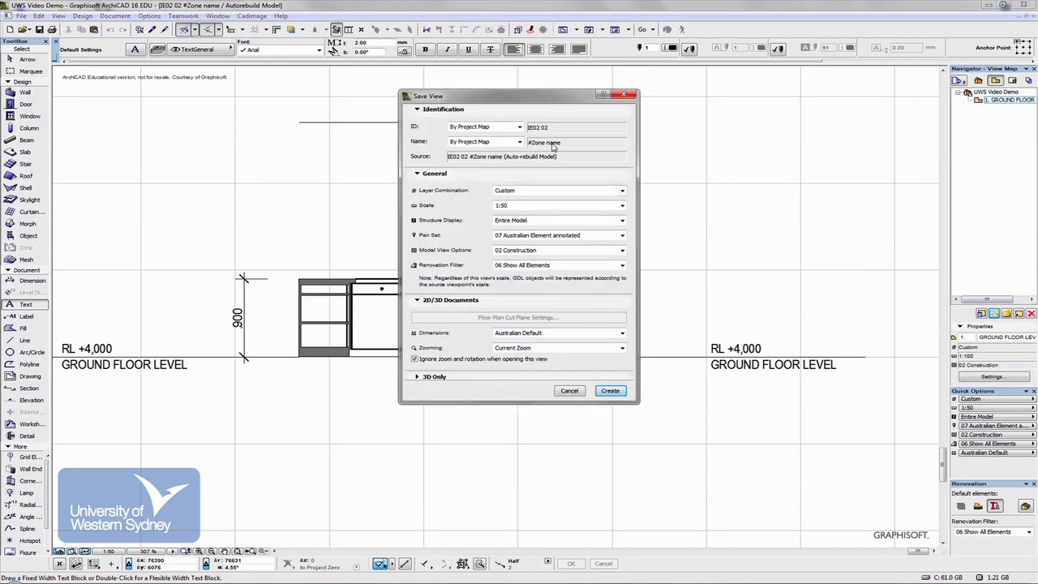
{"action": "left_click", "coordinate": [519, 142]}
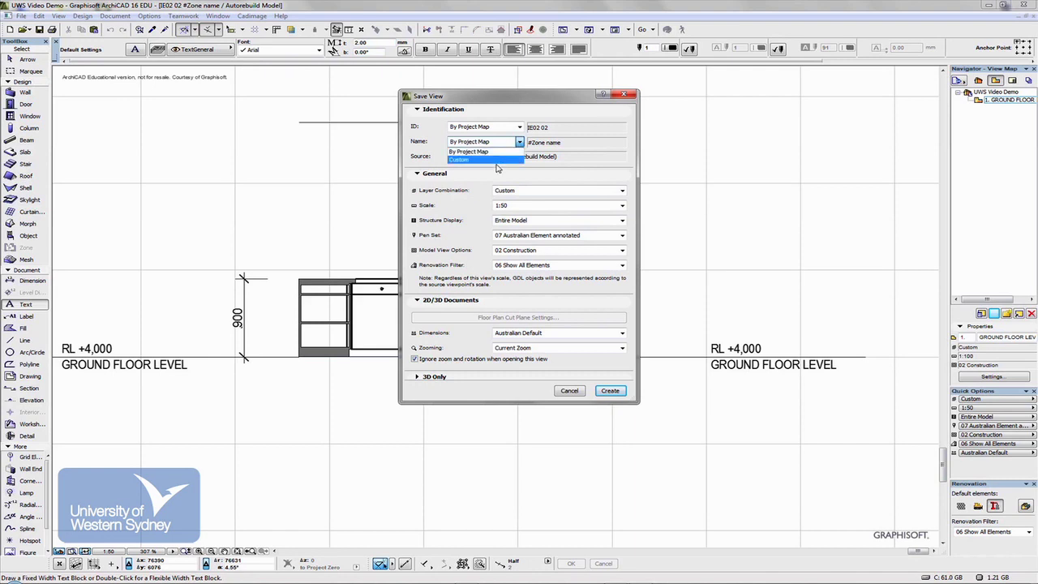
{"action": "left_click", "coordinate": [498, 153]}
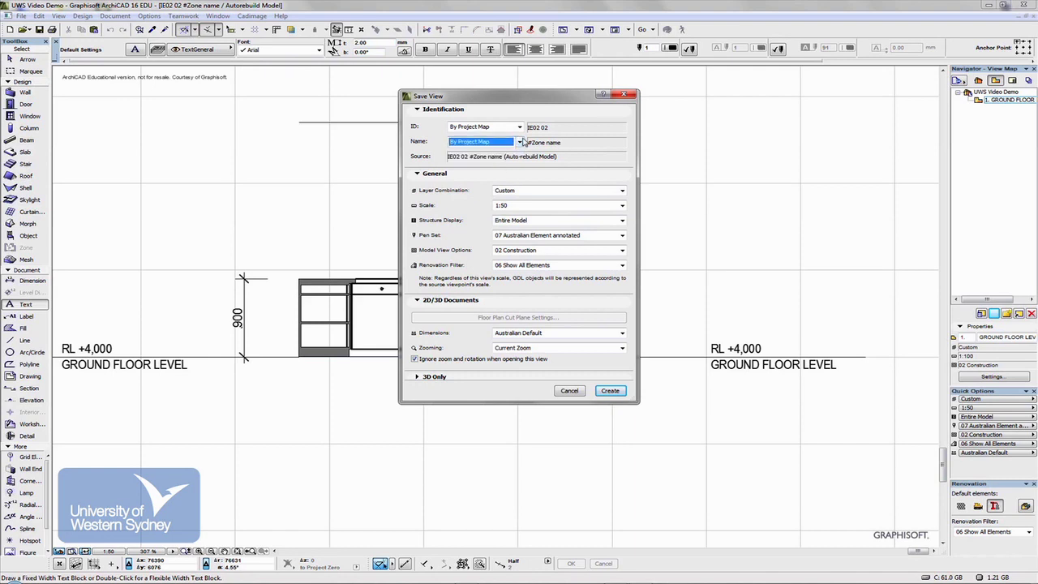
{"action": "left_click", "coordinate": [518, 142]}
{"action": "left_click", "coordinate": [522, 154]}
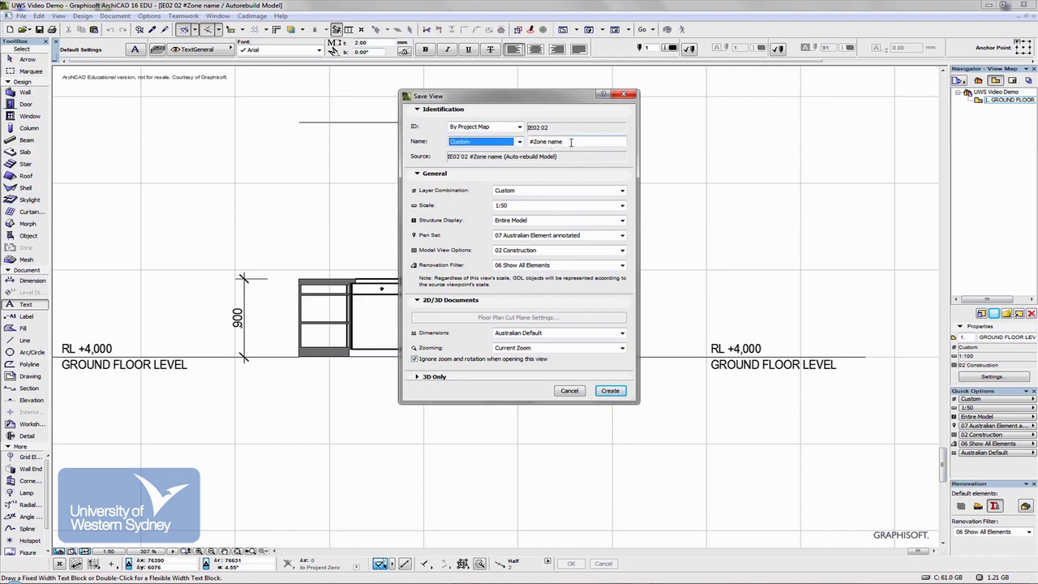
{"action": "key", "text": "Tab"}
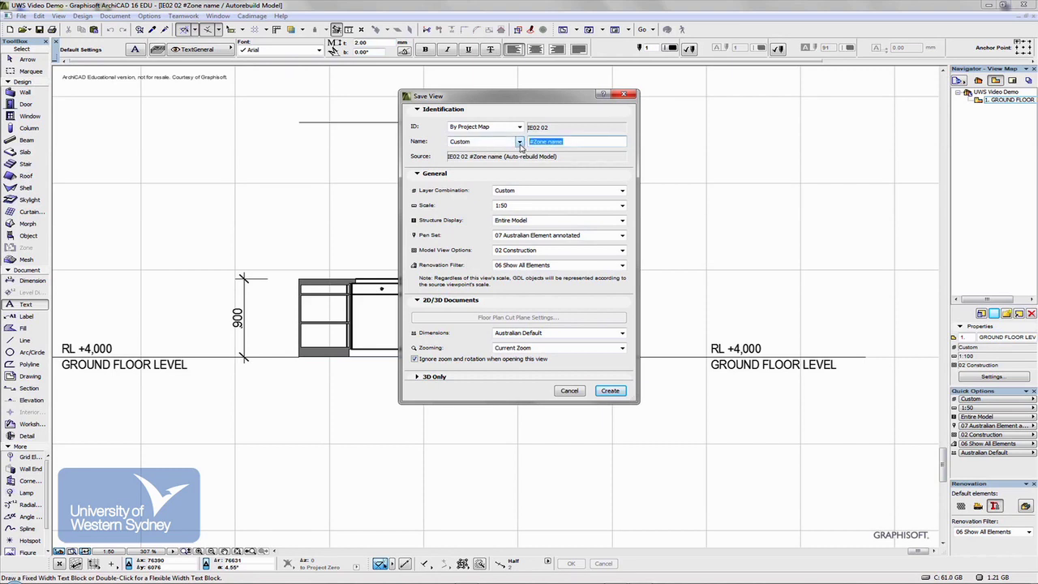
{"action": "type", "text": "KITCHEN ELEVATION 01"}
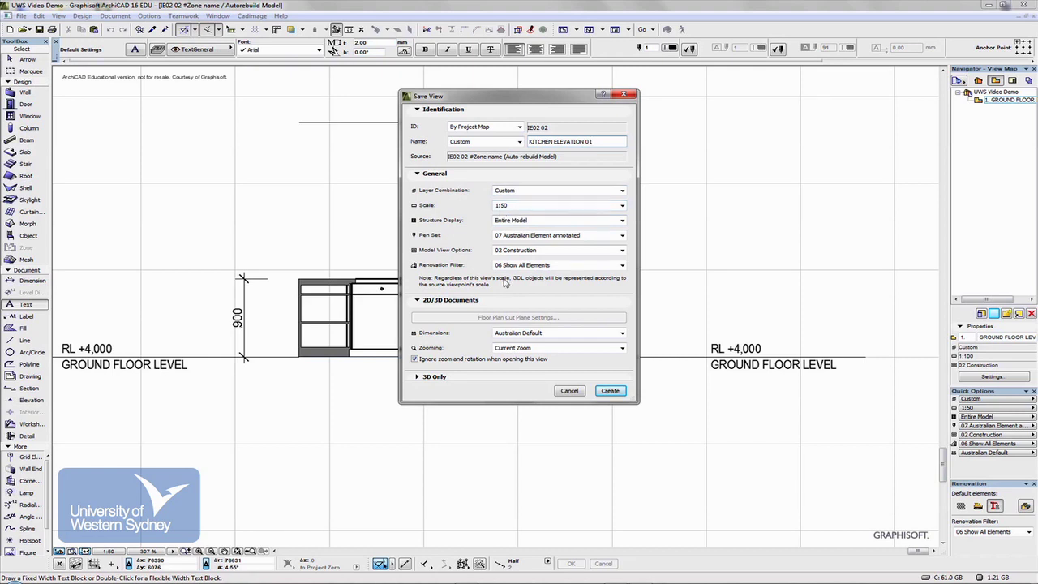
Step: Create the KITCHEN ELEVATION 01 view, then reopen the ground floor and kitchen views to check them
{"action": "left_click", "coordinate": [604, 389]}
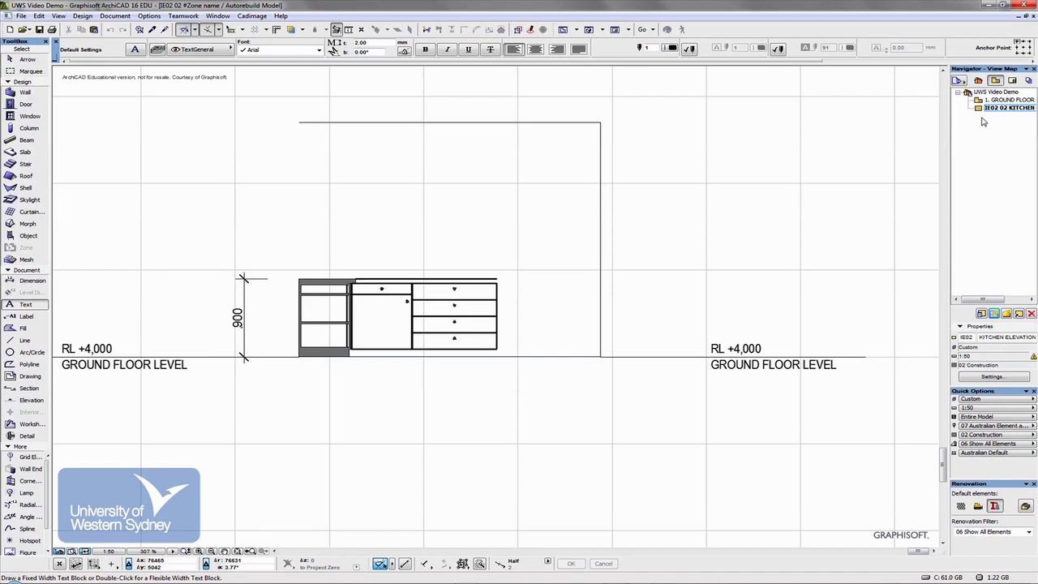
{"action": "left_click", "coordinate": [980, 101]}
{"action": "double_click", "coordinate": [980, 103]}
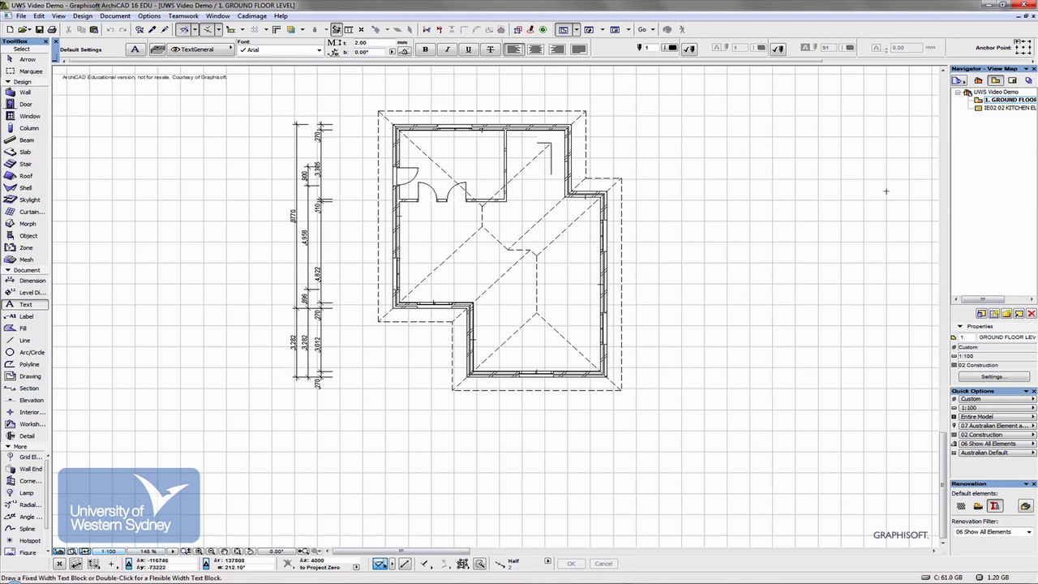
{"action": "double_click", "coordinate": [993, 110]}
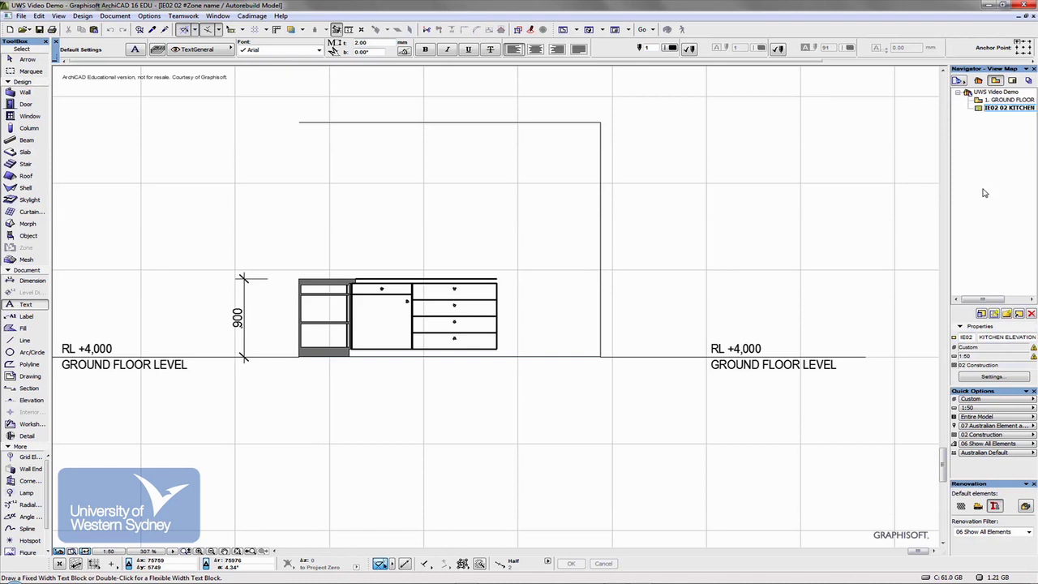
{"action": "left_click", "coordinate": [978, 81]}
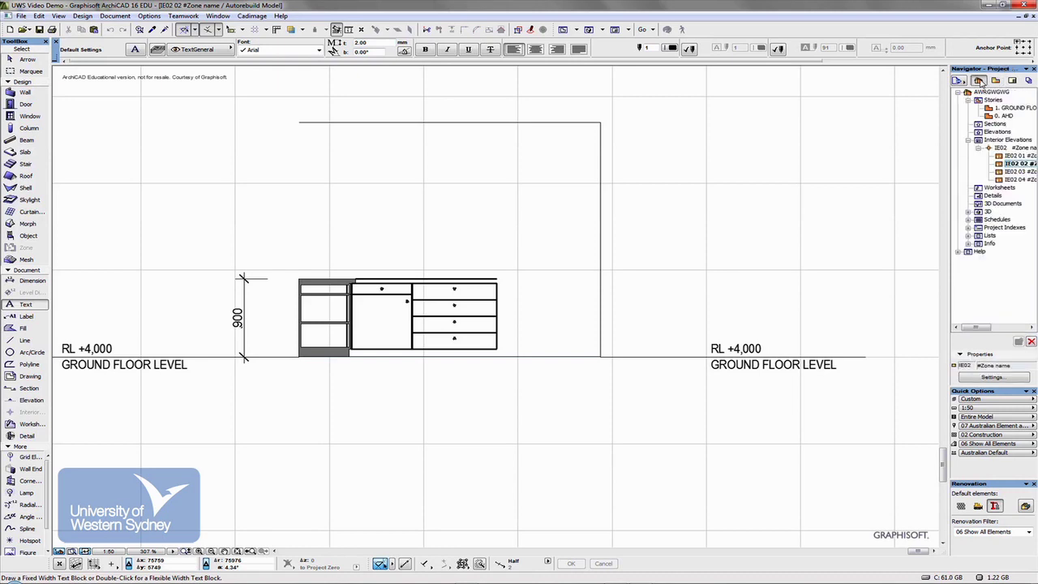
{"action": "left_click", "coordinate": [994, 81]}
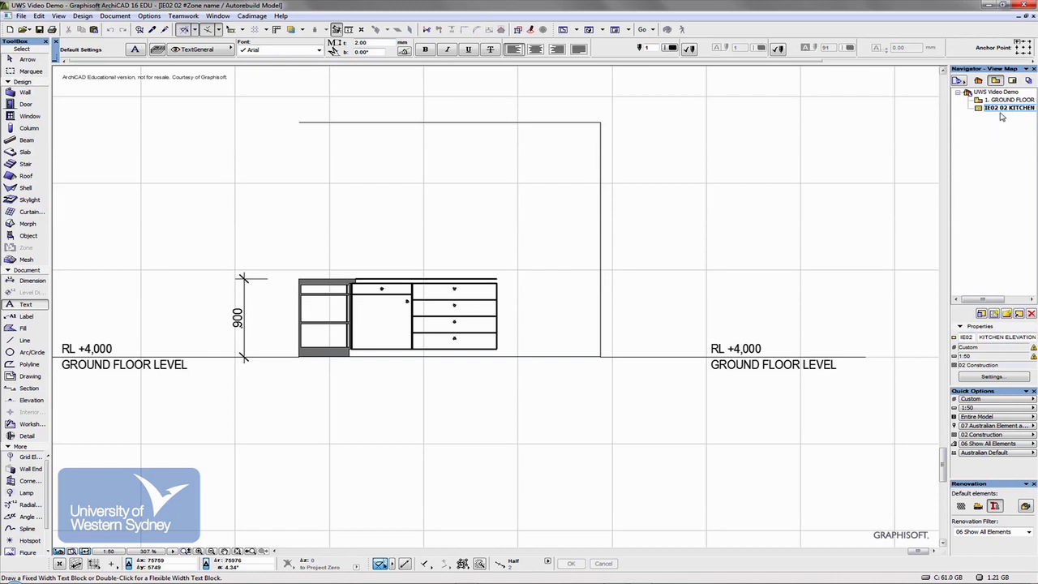
Step: Open the 01 Layout sheet and drag the 1. GROUND FLOOR LEVEL view onto it
{"action": "left_click", "coordinate": [1012, 81]}
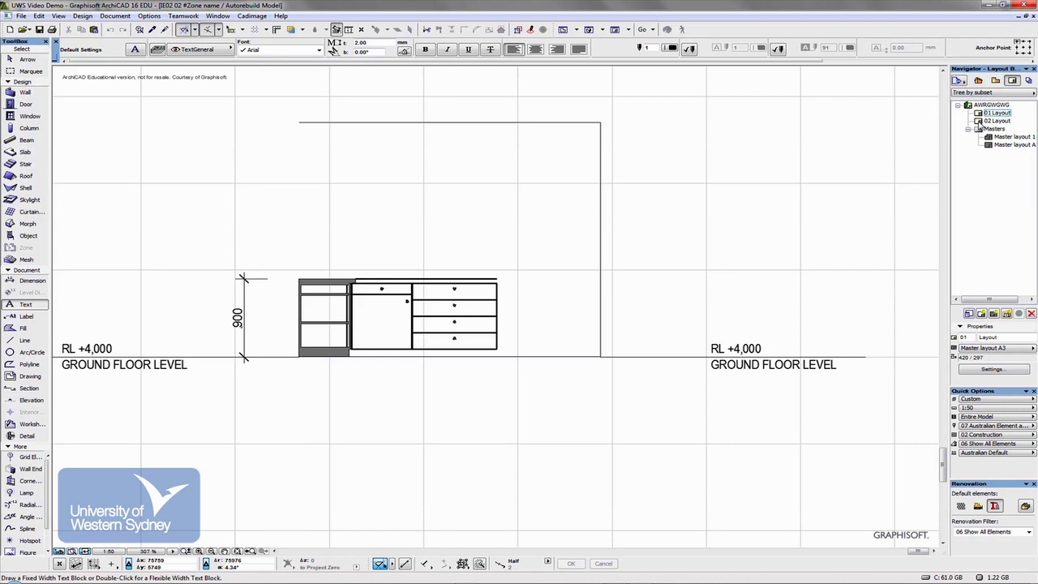
{"action": "double_click", "coordinate": [996, 113]}
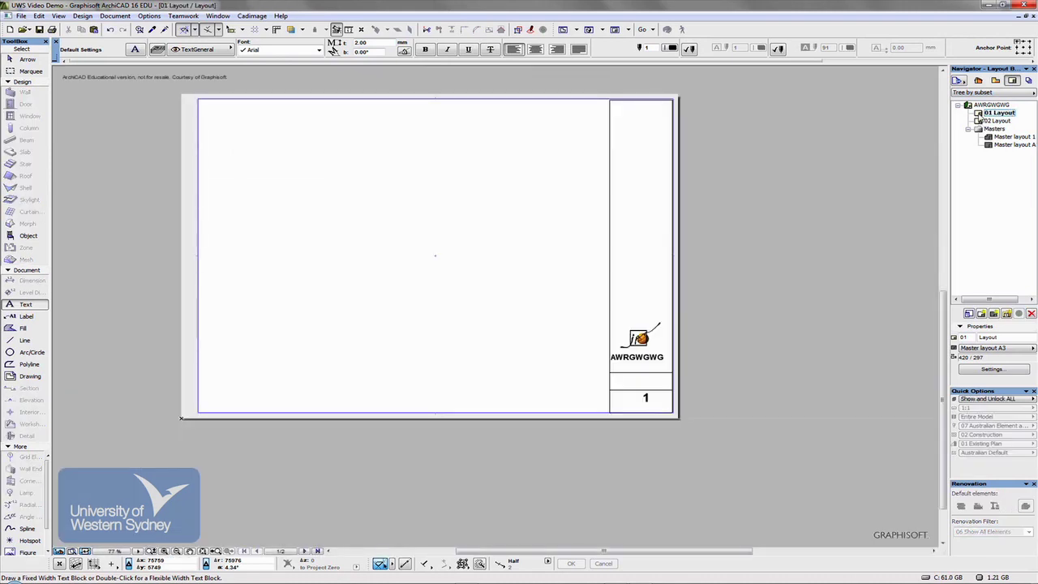
{"action": "scroll", "coordinate": [514, 178], "scroll_direction": "down", "scroll_amount": 3}
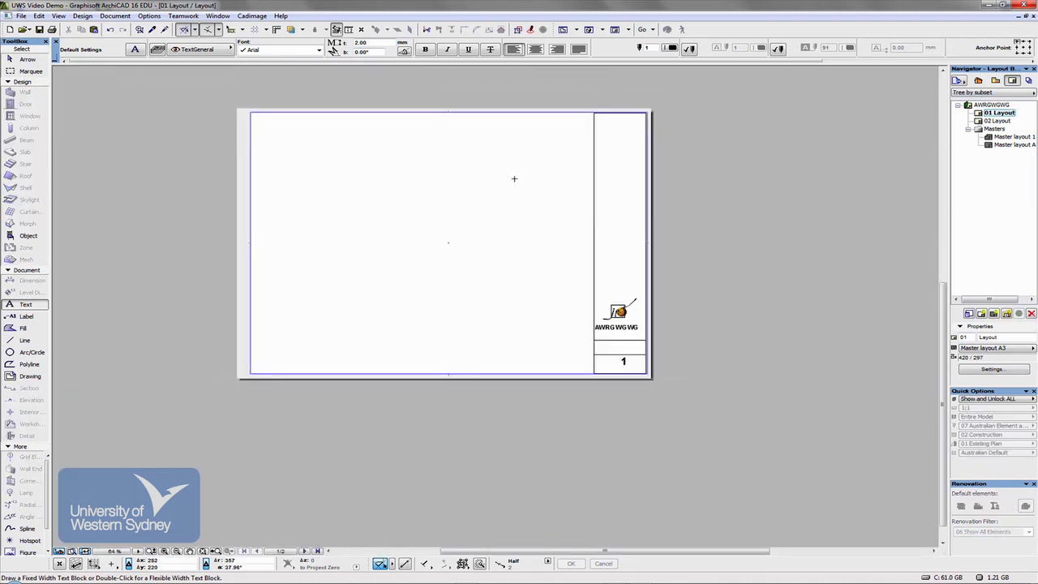
{"action": "middle_click_drag", "start_coordinate": [514, 178], "coordinate": [549, 205]}
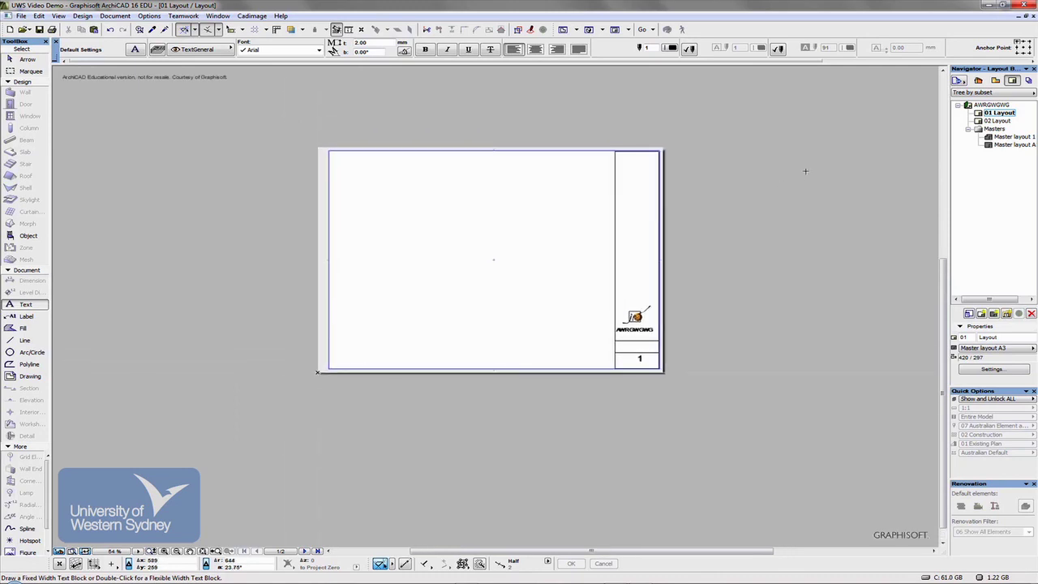
{"action": "left_click", "coordinate": [994, 83]}
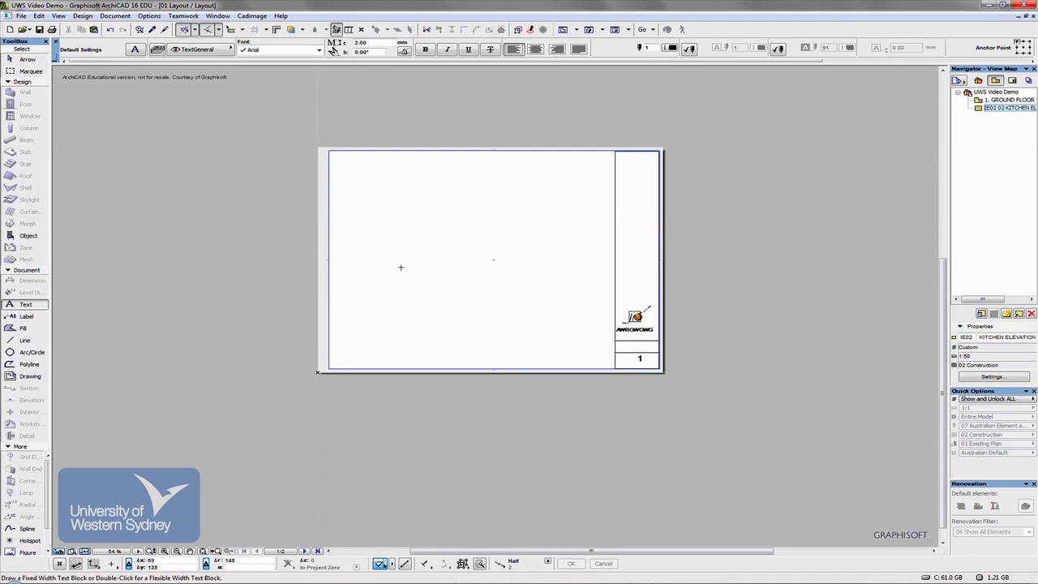
{"action": "left_click", "coordinate": [978, 102]}
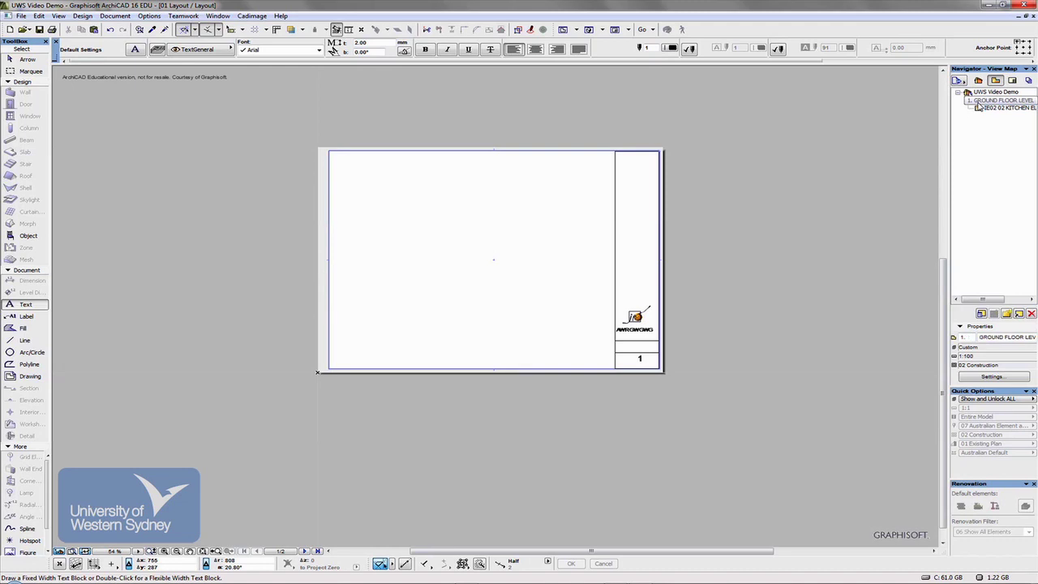
{"action": "mouse_move", "coordinate": [978, 106]}
{"action": "left_mouse_down"}
{"action": "mouse_move", "coordinate": [661, 150]}
{"action": "mouse_move", "coordinate": [405, 273]}
{"action": "mouse_move", "coordinate": [401, 262]}
{"action": "left_mouse_up"}
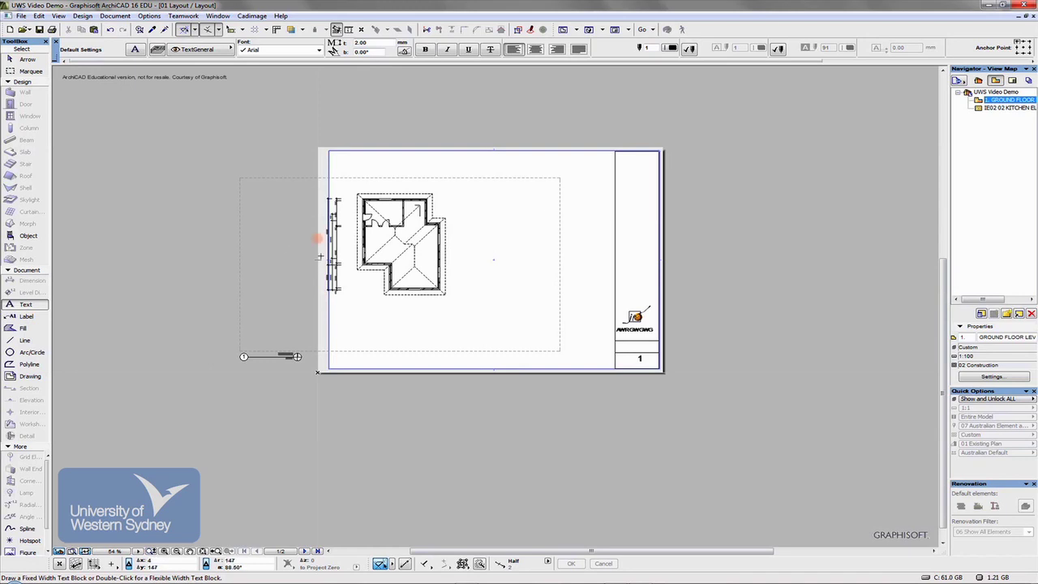
Step: Crop the ground floor drawing's left, right and bottom boundary edges in tight around the house
{"action": "left_click", "coordinate": [240, 177], "text": "shift"}
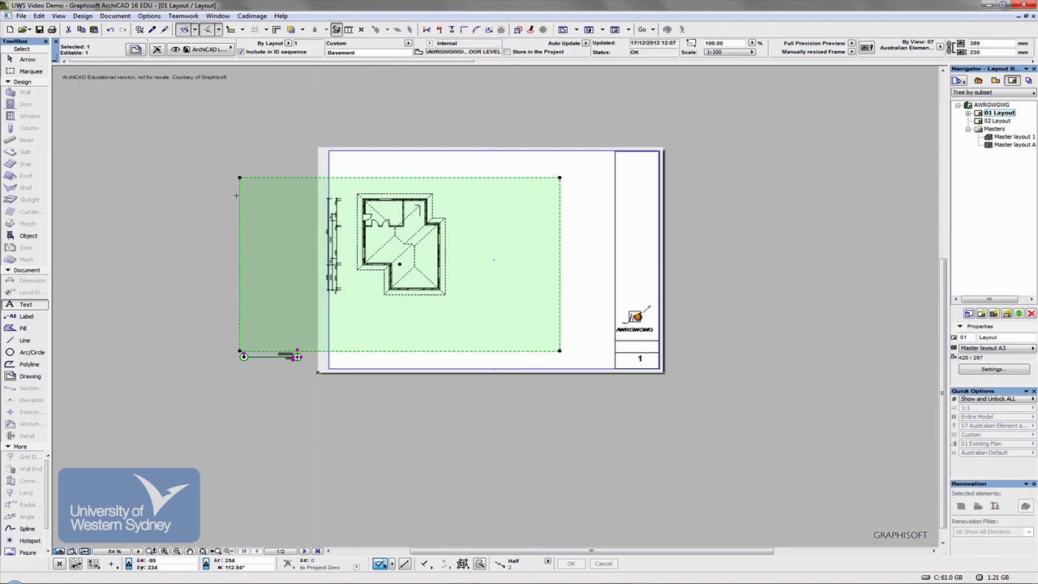
{"action": "left_click", "coordinate": [240, 194]}
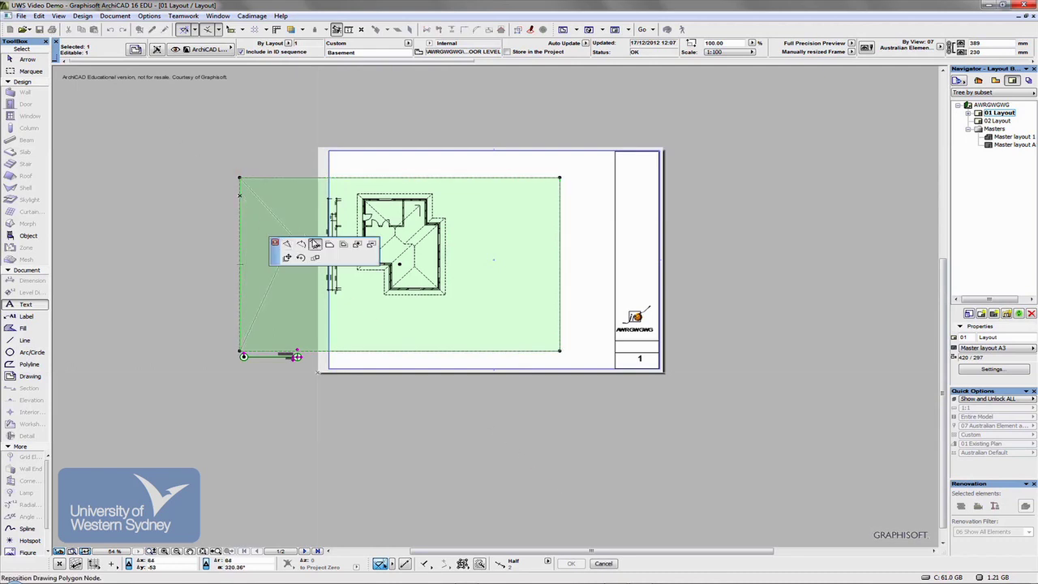
{"action": "left_click", "coordinate": [328, 243]}
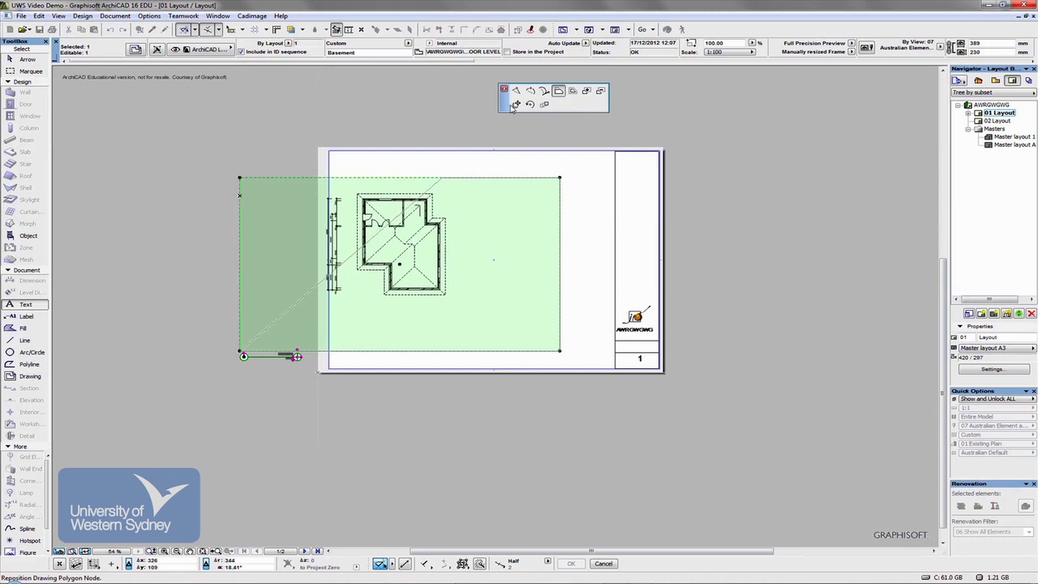
{"action": "left_click", "coordinate": [558, 90]}
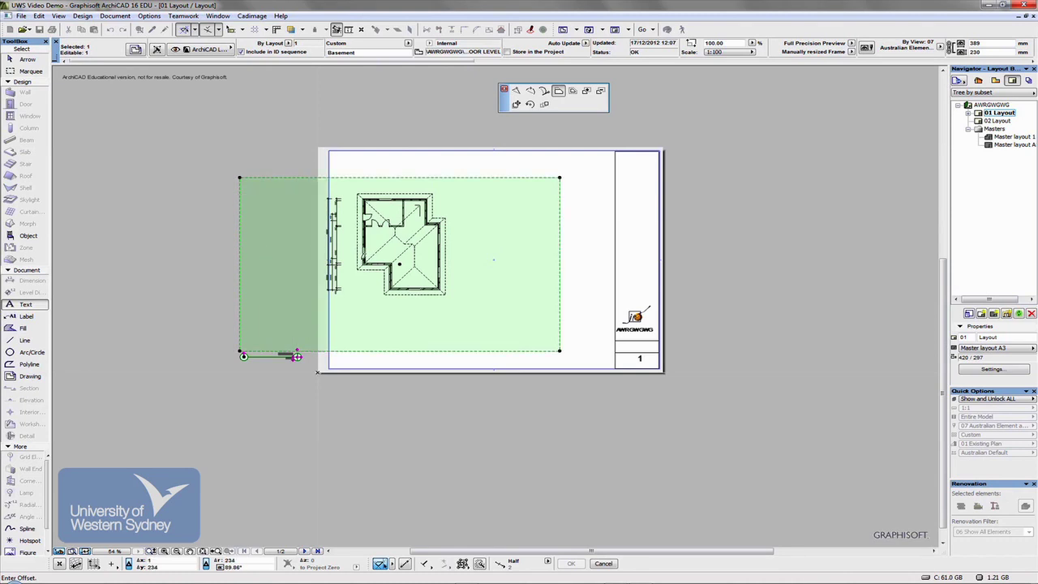
{"action": "left_click", "coordinate": [318, 247]}
{"action": "left_click", "coordinate": [558, 262]}
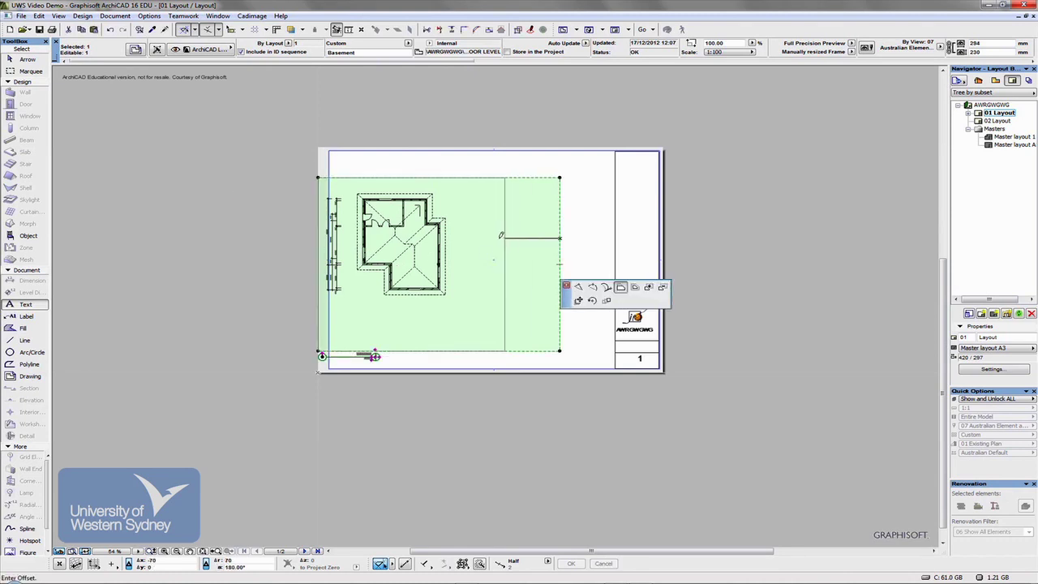
{"action": "left_click", "coordinate": [462, 338]}
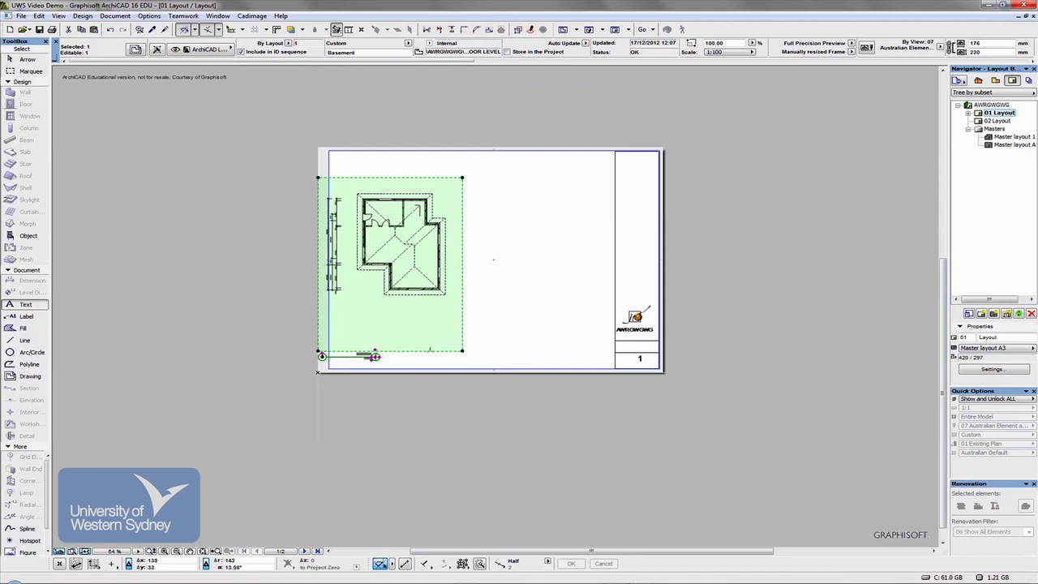
{"action": "left_click", "coordinate": [430, 350]}
{"action": "left_click", "coordinate": [433, 308]}
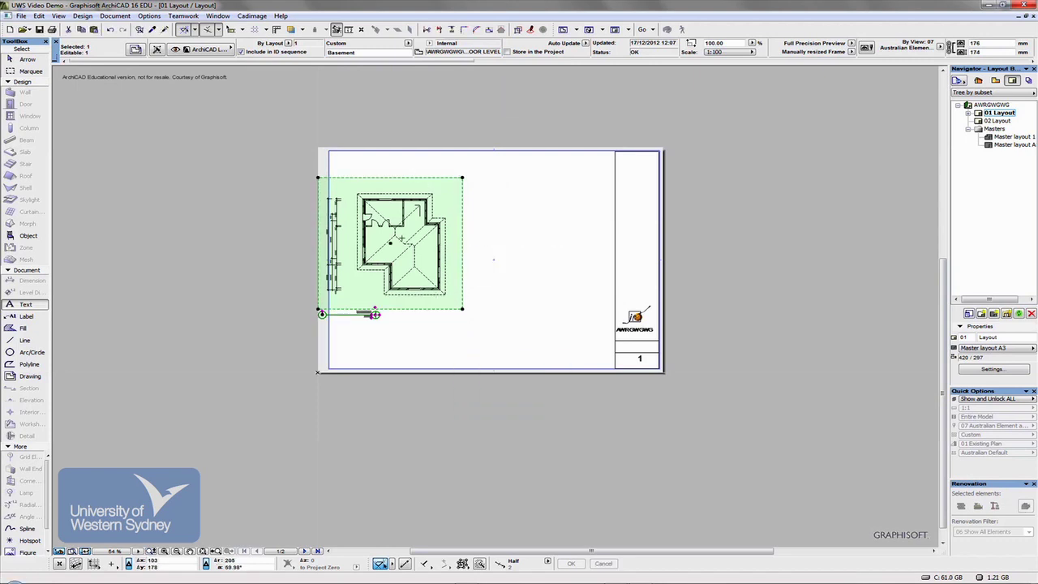
Step: Move the cropped ground floor drawing down toward the lower-left of the sheet
{"action": "left_click", "coordinate": [404, 244]}
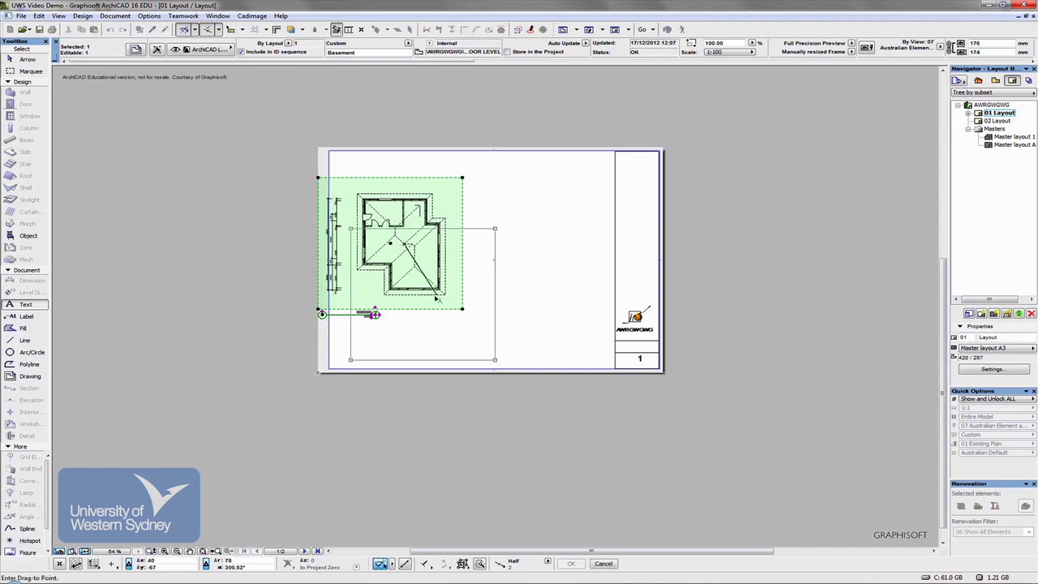
{"action": "left_click", "coordinate": [439, 290]}
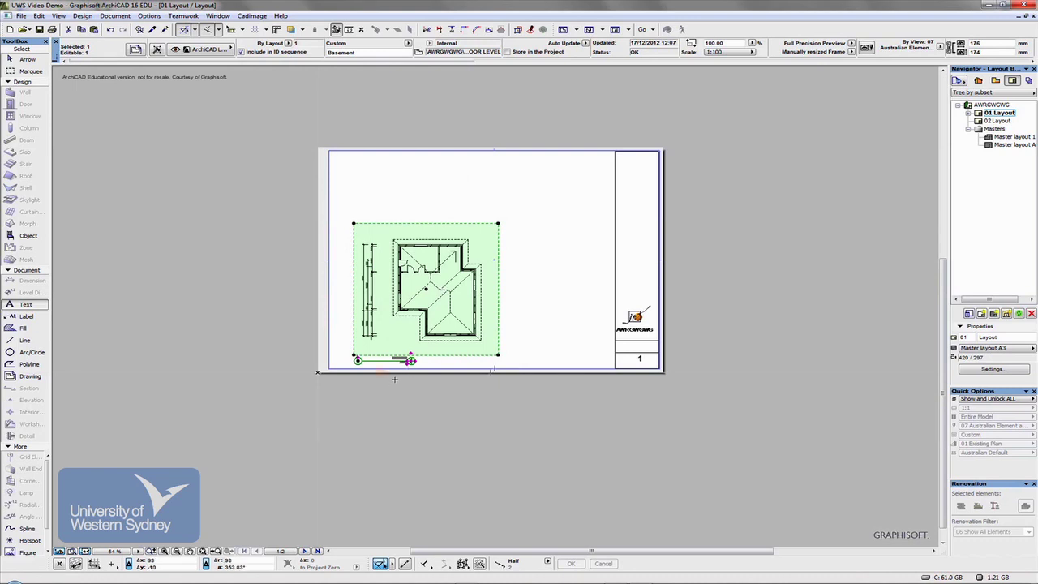
{"action": "scroll", "coordinate": [395, 379], "scroll_direction": "up", "scroll_amount": 3}
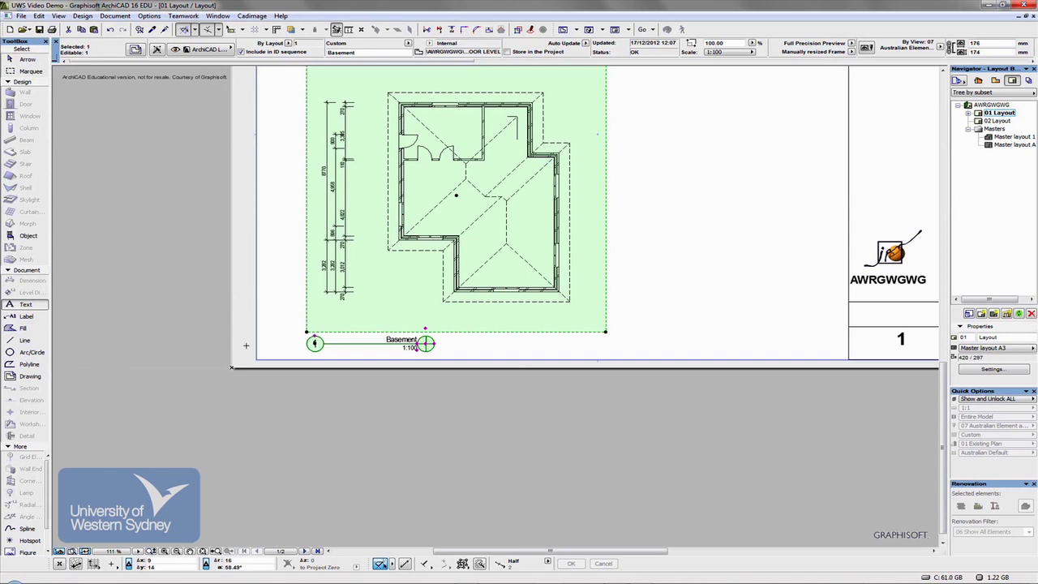
Step: Turn off Show North Point in the drawing title and set Drawing Name to By View: ID + Name
{"action": "left_click", "coordinate": [136, 49]}
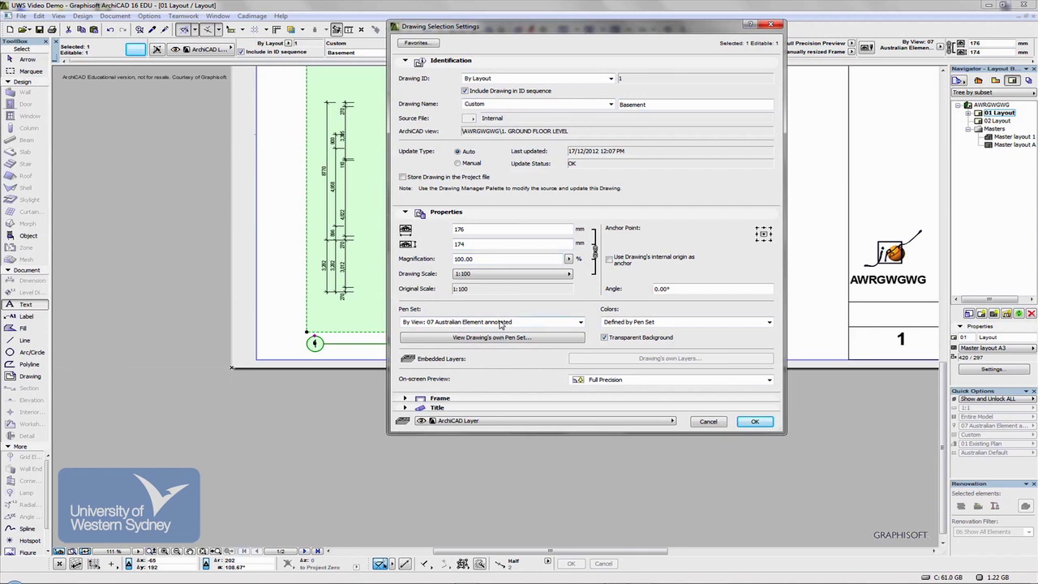
{"action": "left_click", "coordinate": [463, 407]}
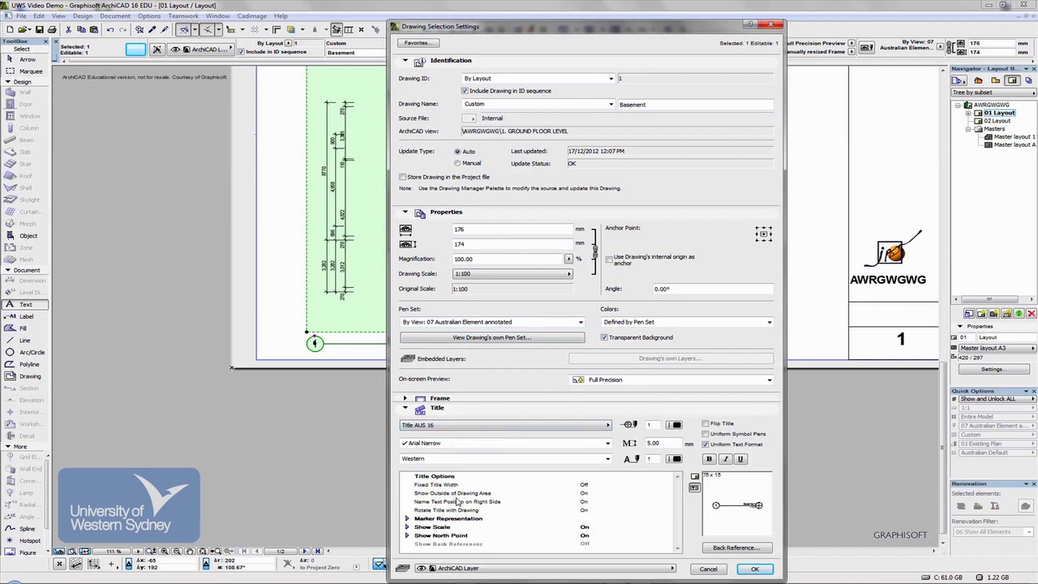
{"action": "left_click", "coordinate": [450, 535]}
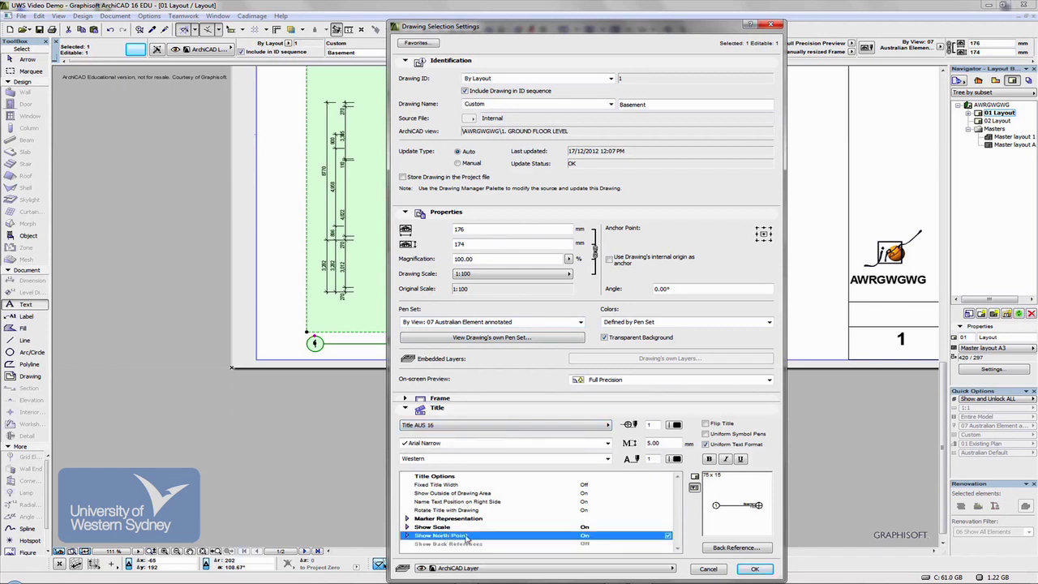
{"action": "left_click", "coordinate": [667, 536]}
{"action": "left_click", "coordinate": [610, 106]}
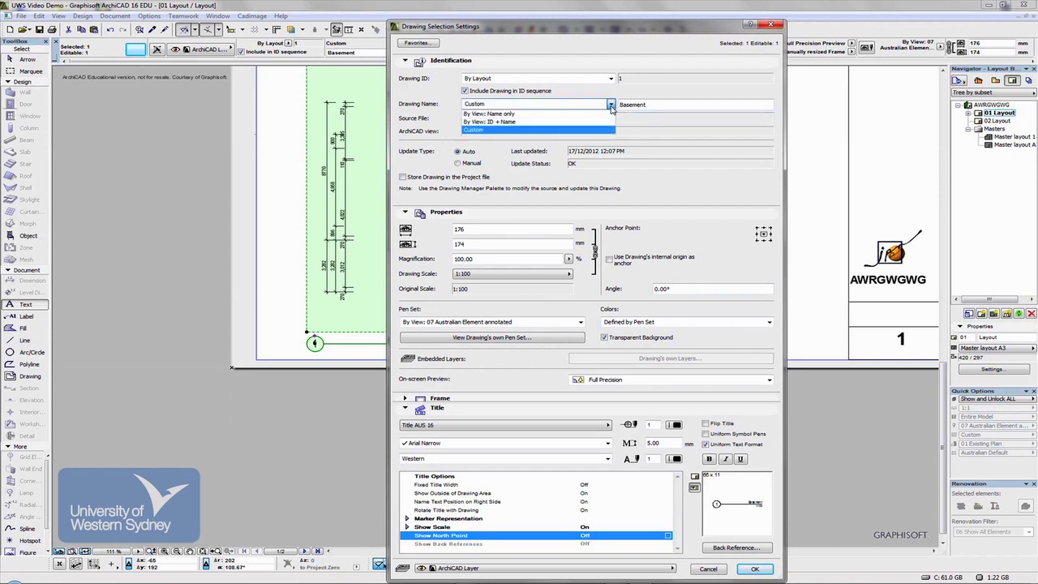
{"action": "left_click", "coordinate": [604, 122]}
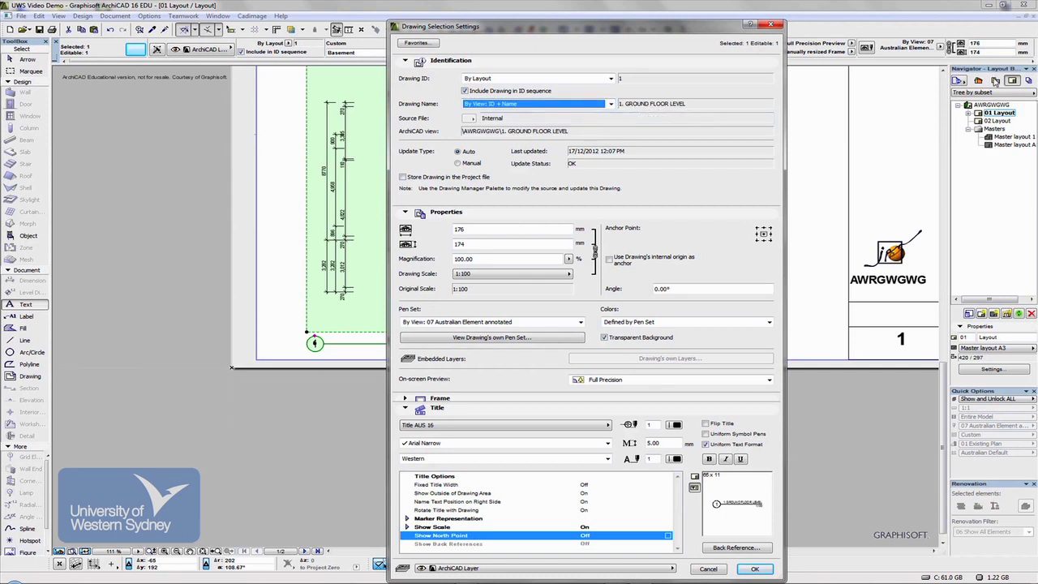
Step: Apply the drawing settings and check the ground floor plan window
{"action": "left_click", "coordinate": [756, 568]}
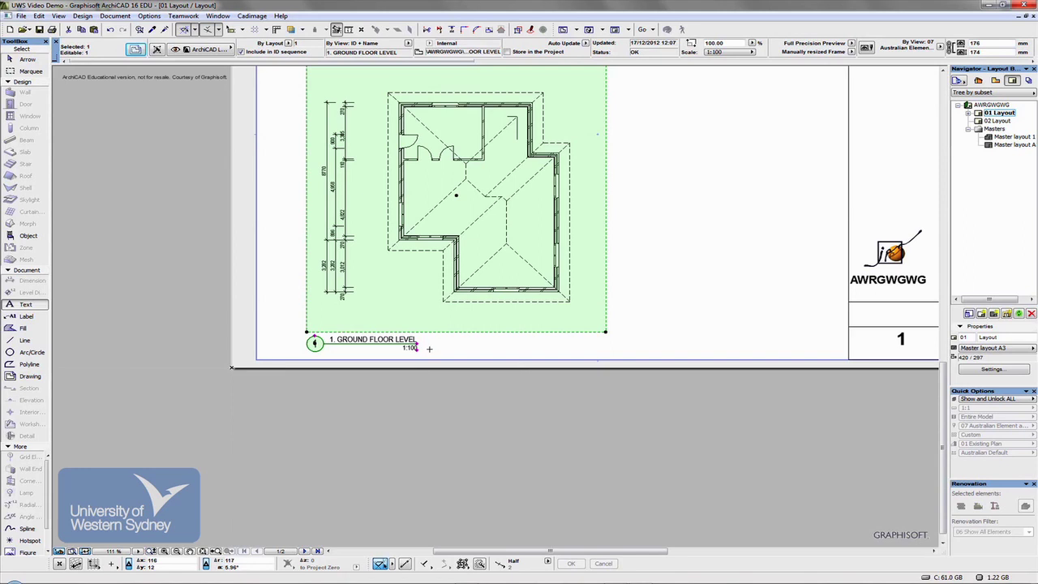
{"action": "scroll", "coordinate": [419, 348], "scroll_direction": "down", "scroll_amount": 2}
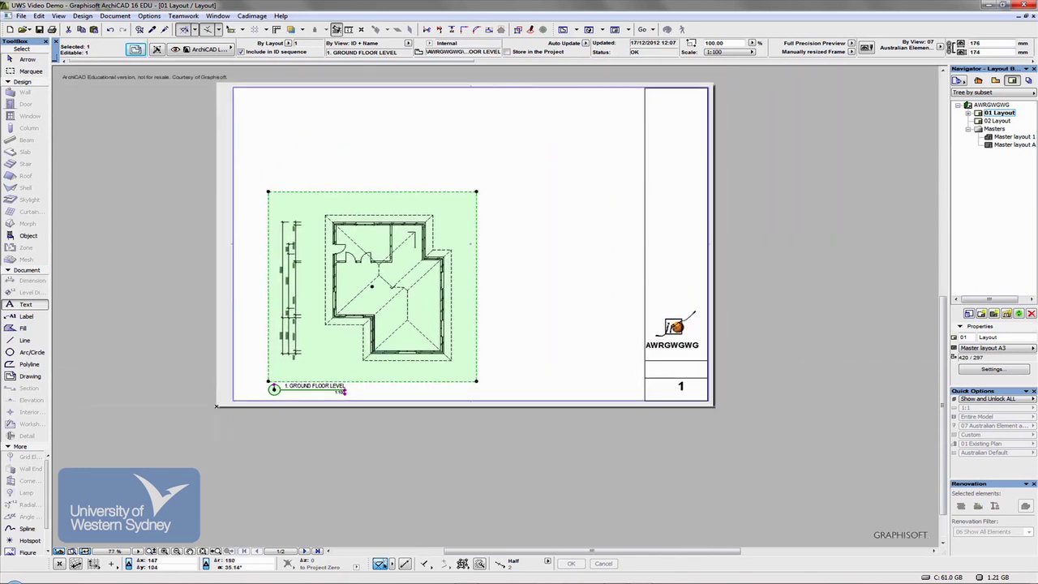
{"action": "key", "text": "Escape"}
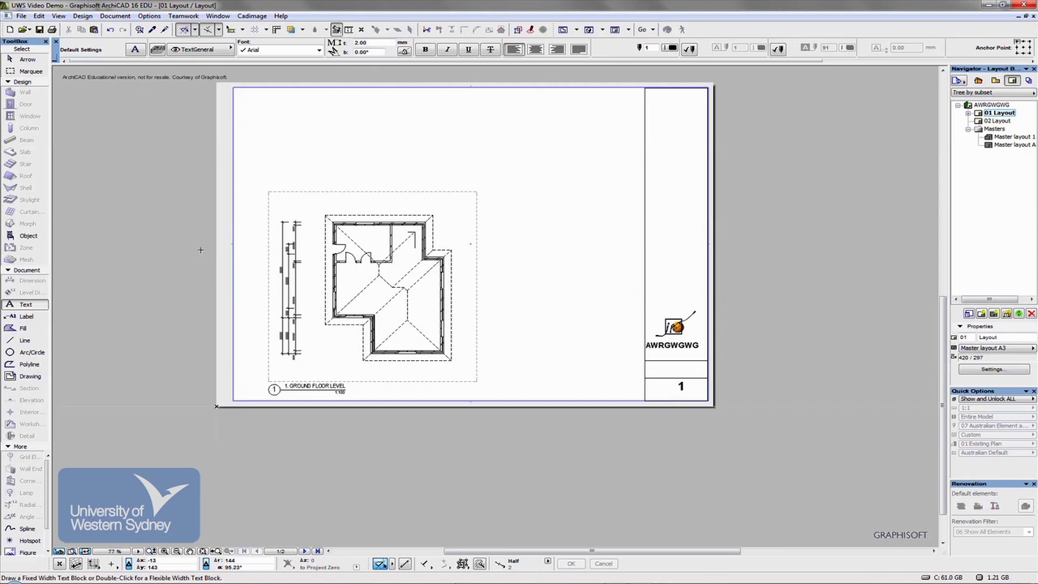
{"action": "key", "text": "ctrl+Tab"}
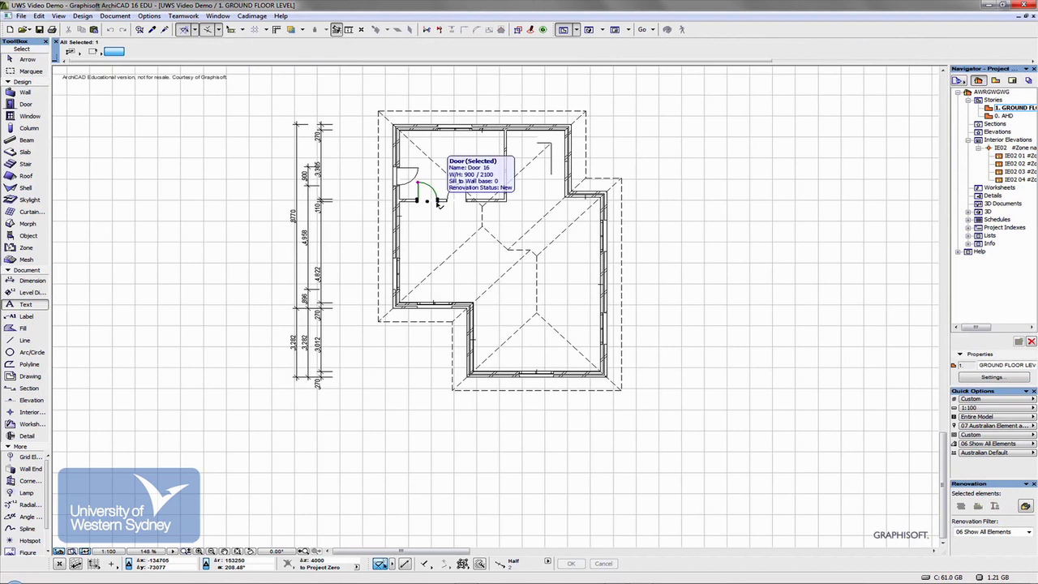
{"action": "left_click", "coordinate": [427, 199], "text": "shift"}
{"action": "key", "text": "Escape"}
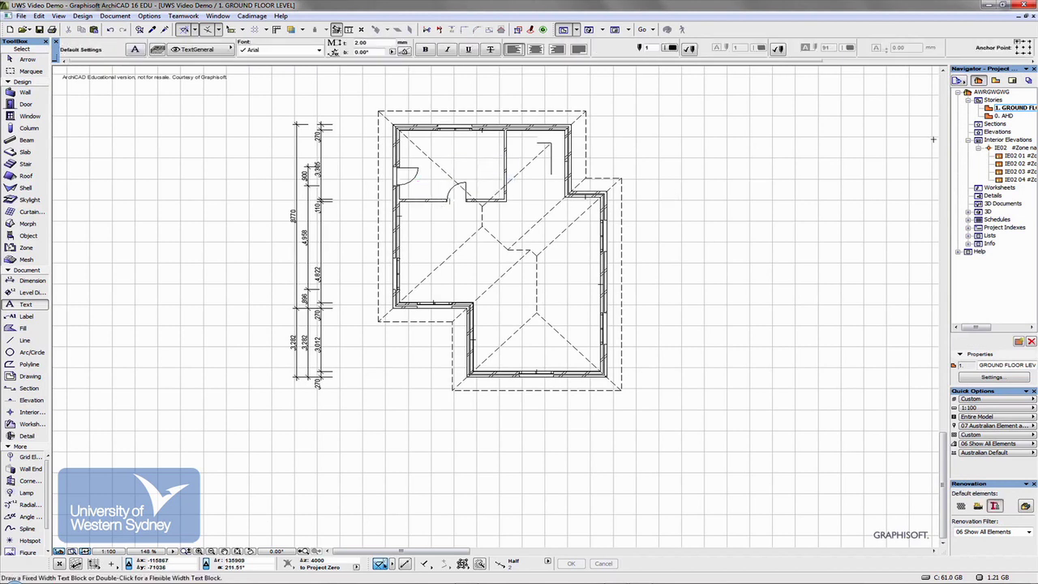
Step: Reopen the 01 Layout sheet, now titled 1. GROUND FLOOR LEVEL, 1:100, and fit it in view
{"action": "left_click", "coordinate": [1011, 80]}
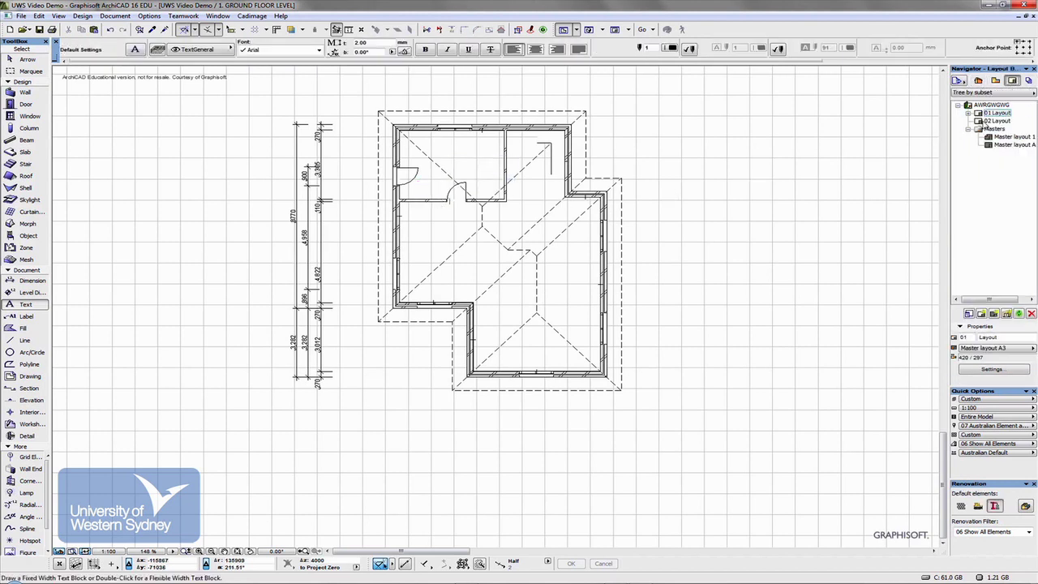
{"action": "double_click", "coordinate": [995, 112]}
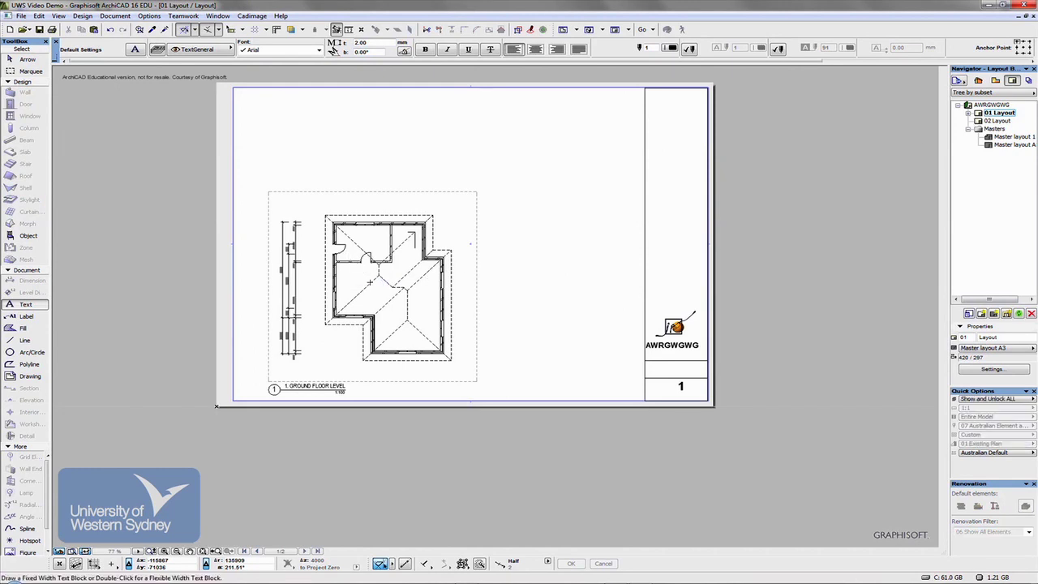
{"action": "scroll", "coordinate": [357, 264], "scroll_direction": "up", "scroll_amount": 3}
{"action": "scroll", "coordinate": [358, 264], "scroll_direction": "up", "scroll_amount": 3}
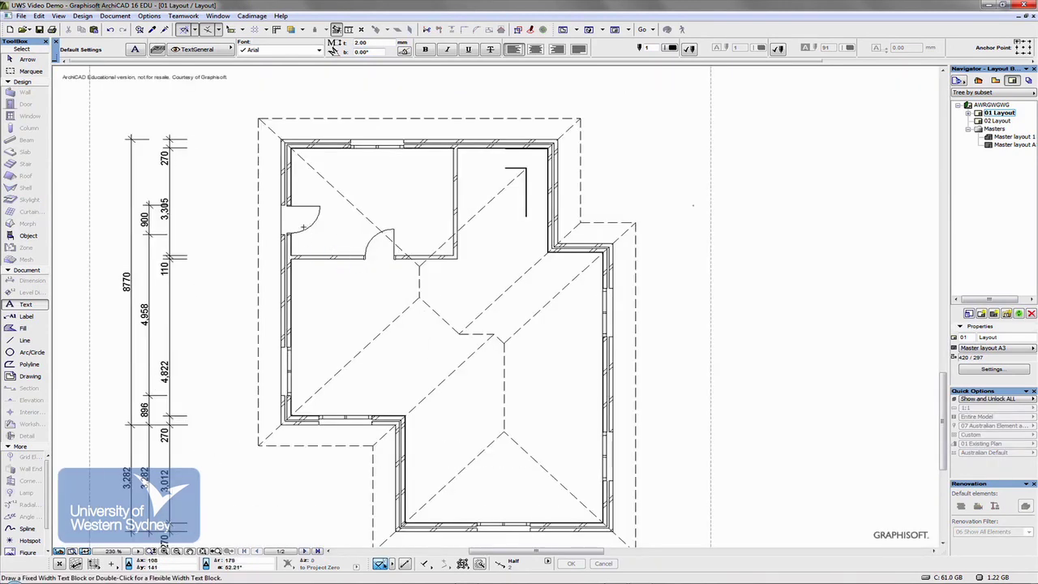
{"action": "scroll", "coordinate": [344, 251], "scroll_direction": "down", "scroll_amount": 5}
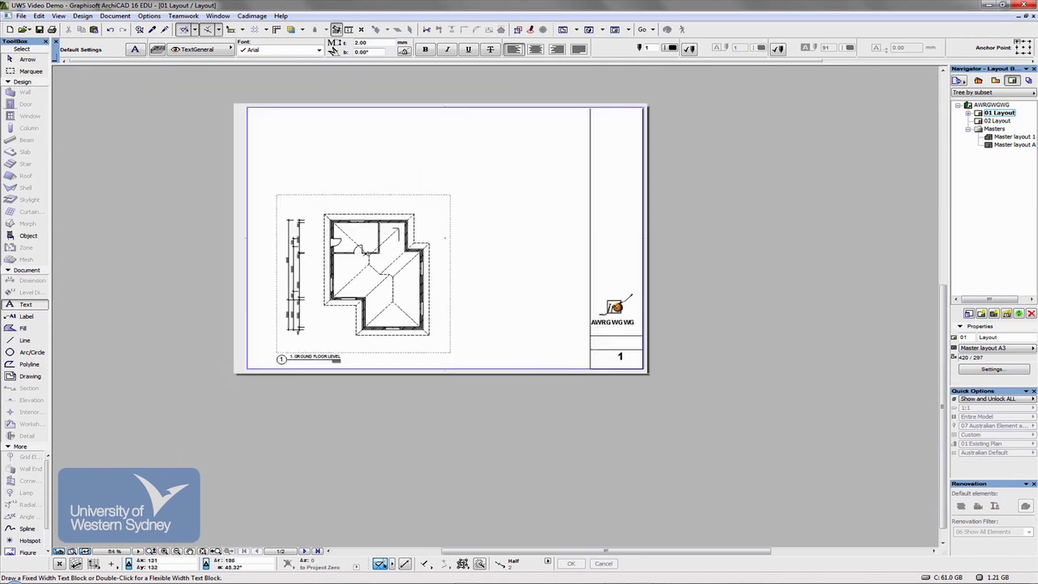
{"action": "scroll", "coordinate": [389, 278], "scroll_direction": "down", "scroll_amount": 2}
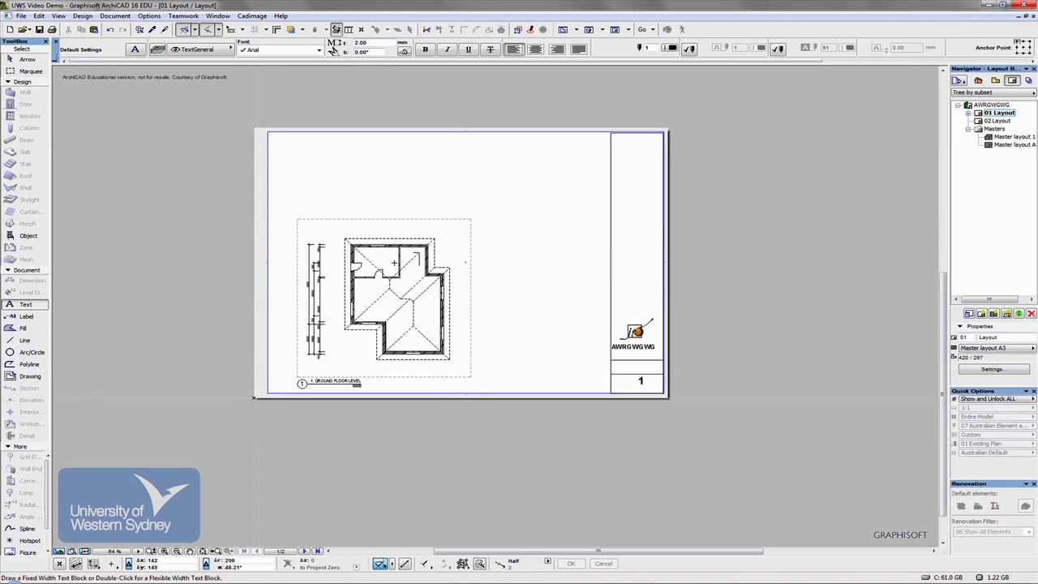
Step: Drag the kitchen elevation view from the View Map onto the upper part of the sheet
{"action": "left_click", "coordinate": [995, 81]}
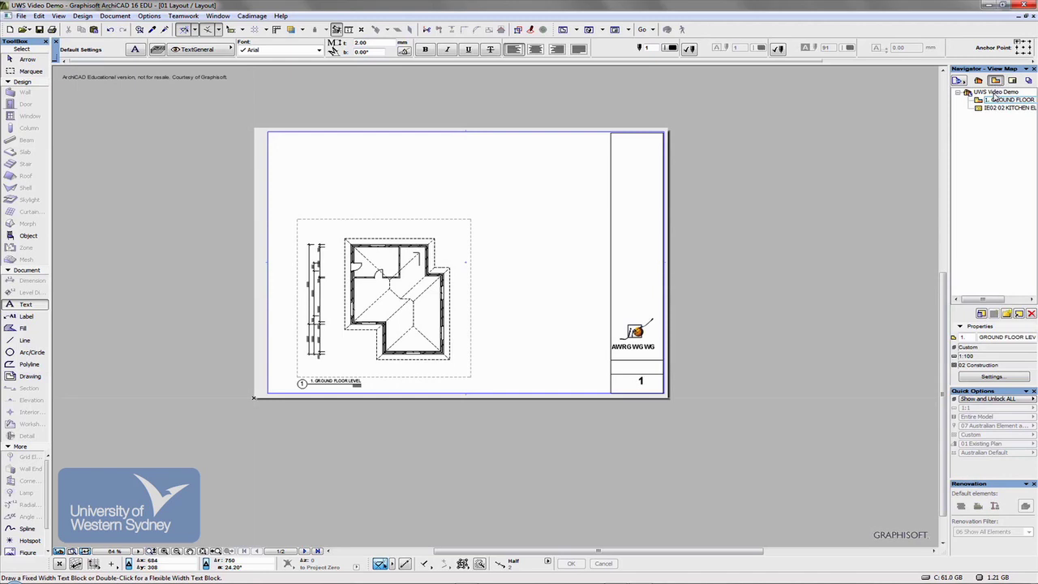
{"action": "left_click", "coordinate": [991, 108]}
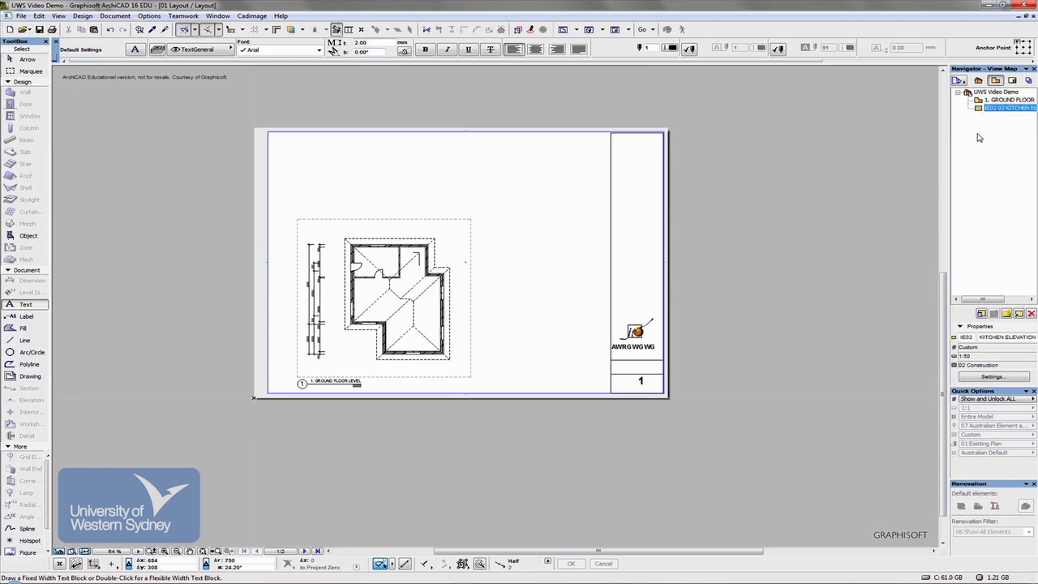
{"action": "mouse_move", "coordinate": [984, 111]}
{"action": "left_mouse_down"}
{"action": "mouse_move", "coordinate": [584, 166]}
{"action": "mouse_move", "coordinate": [527, 193]}
{"action": "left_mouse_up"}
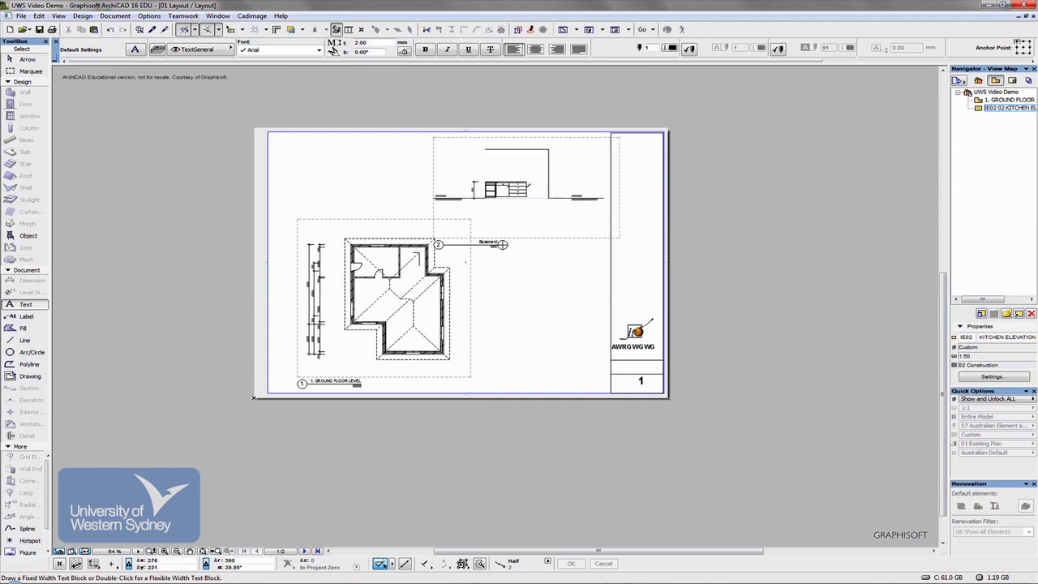
{"action": "scroll", "coordinate": [475, 219], "scroll_direction": "up", "scroll_amount": 2}
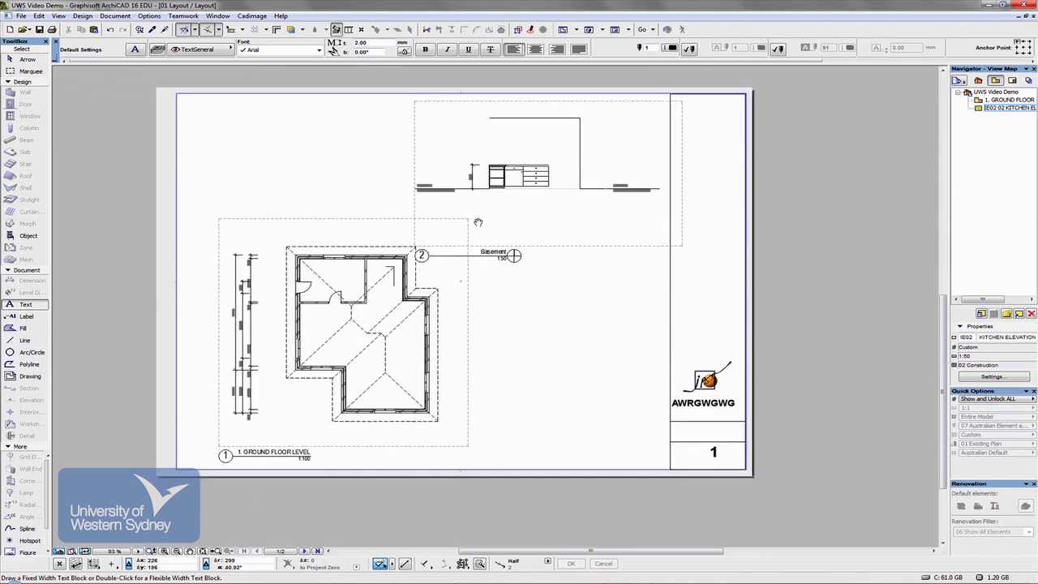
{"action": "middle_click_drag", "start_coordinate": [477, 220], "coordinate": [540, 227]}
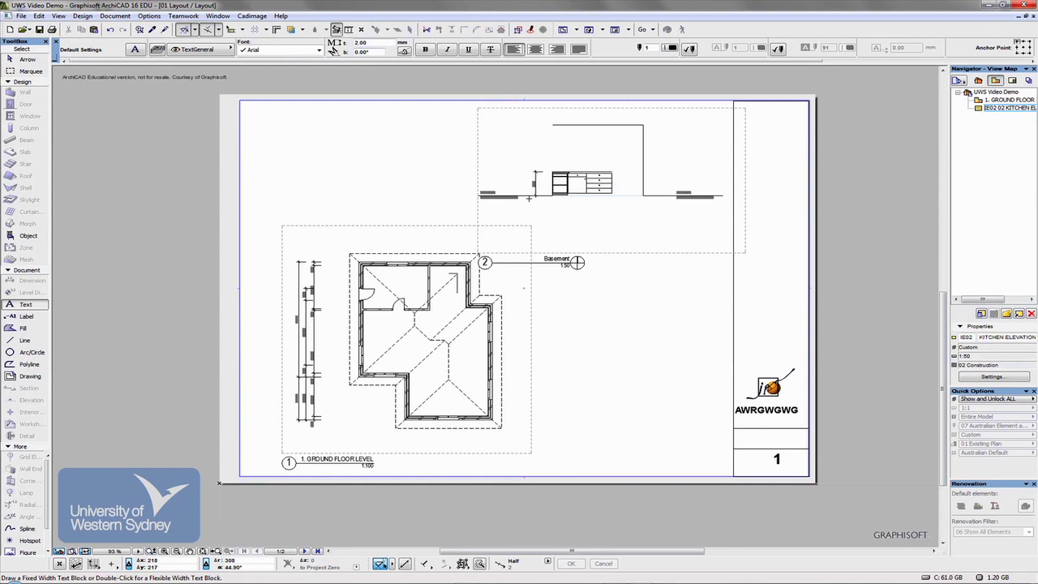
Step: Shift the kitchen elevation right and crop its top and right edges inward
{"action": "left_click", "coordinate": [694, 243], "text": "shift"}
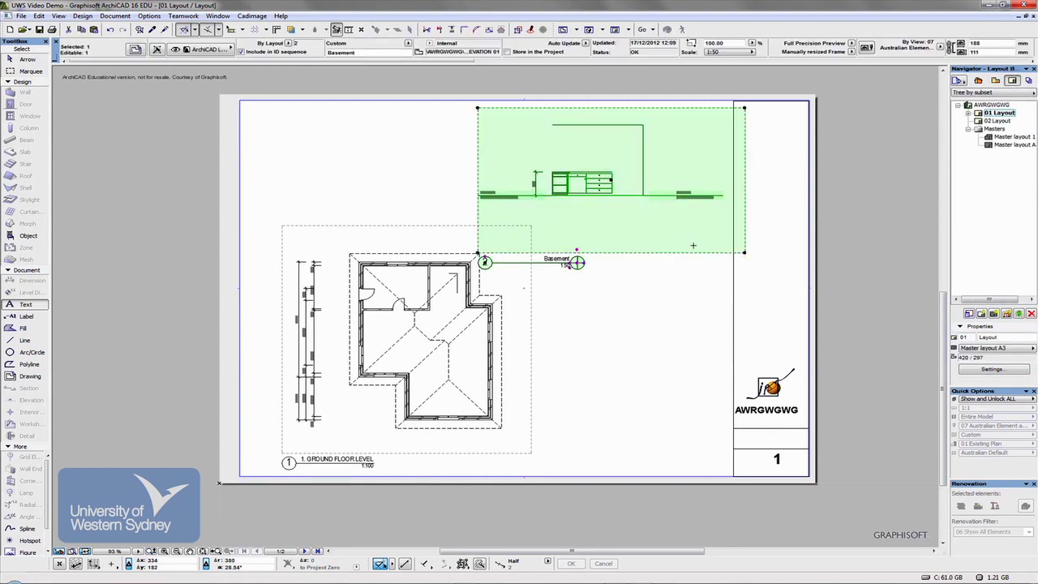
{"action": "left_click", "coordinate": [618, 190]}
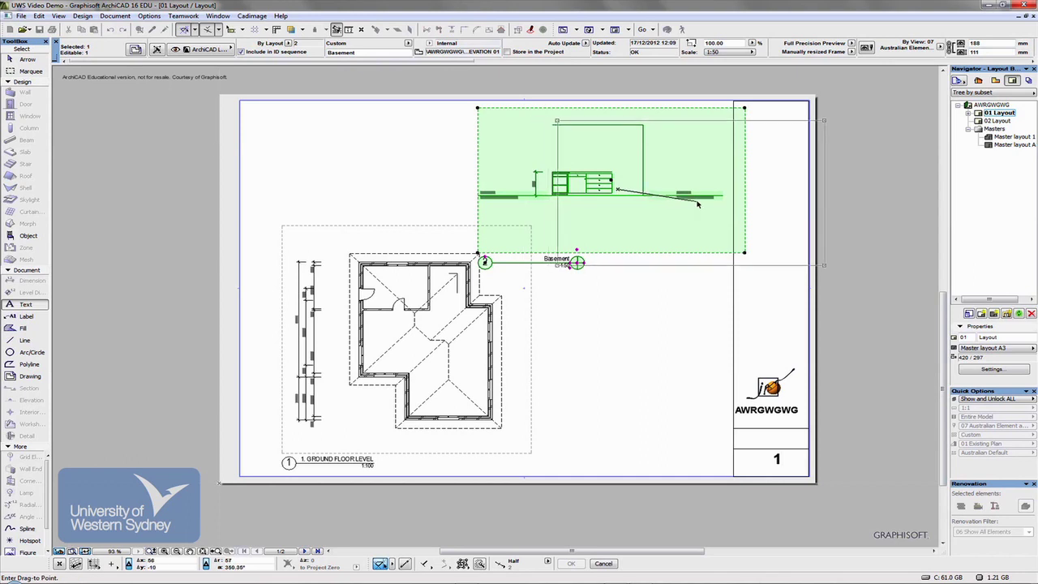
{"action": "left_click", "coordinate": [697, 203]}
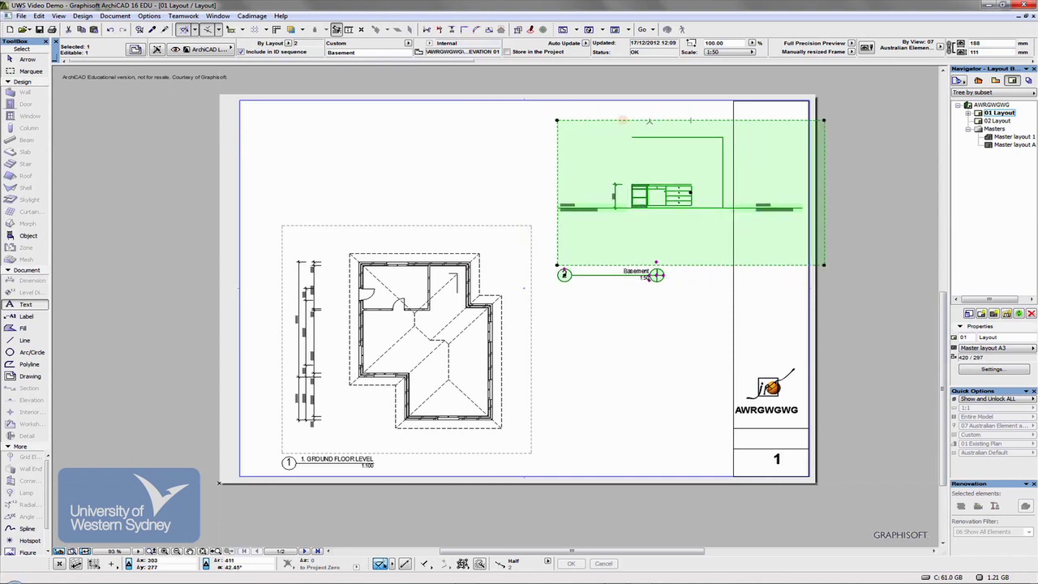
{"action": "left_click", "coordinate": [648, 121]}
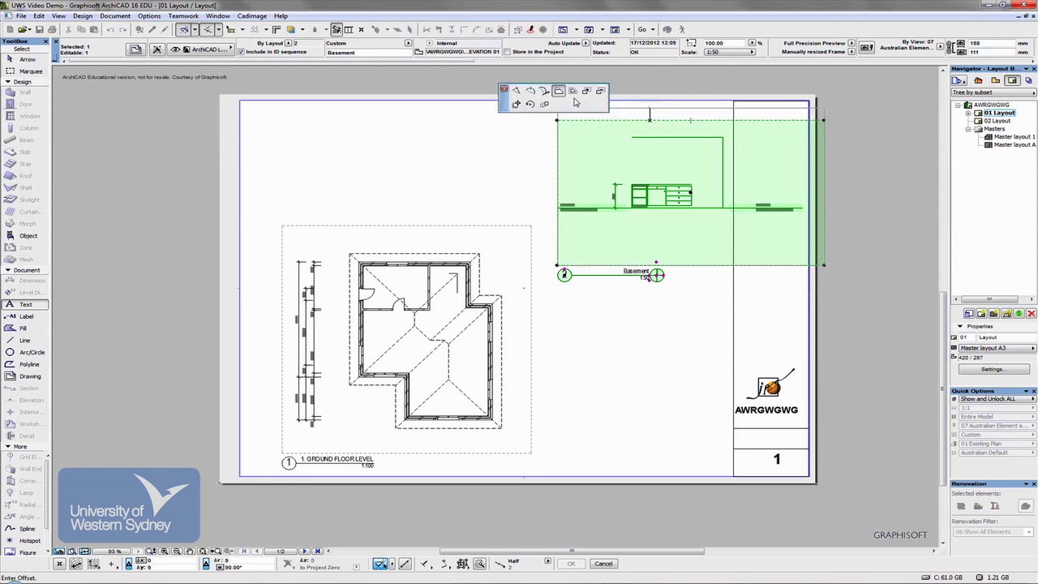
{"action": "left_click", "coordinate": [811, 148]}
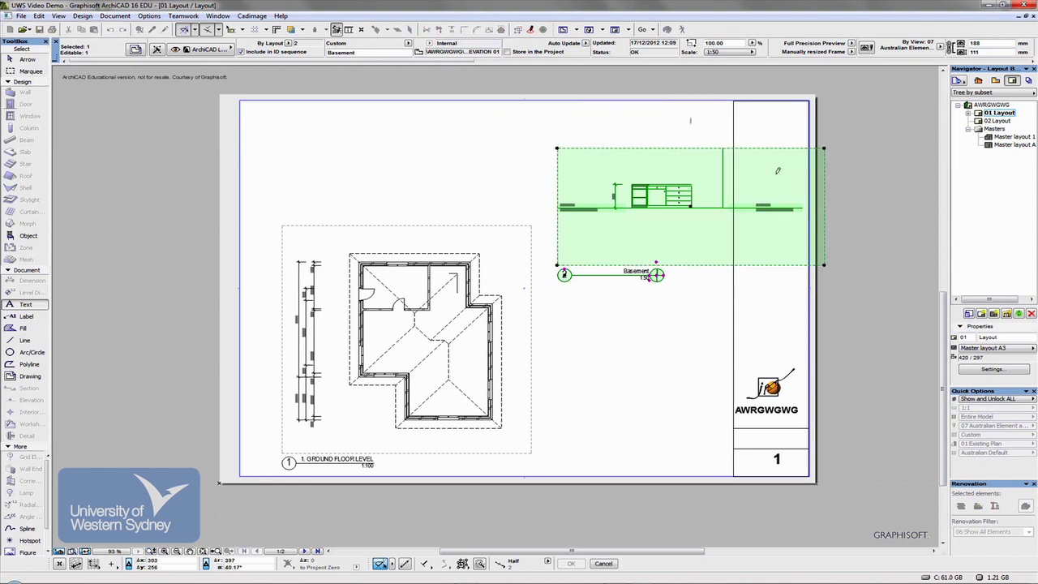
{"action": "left_click", "coordinate": [823, 179]}
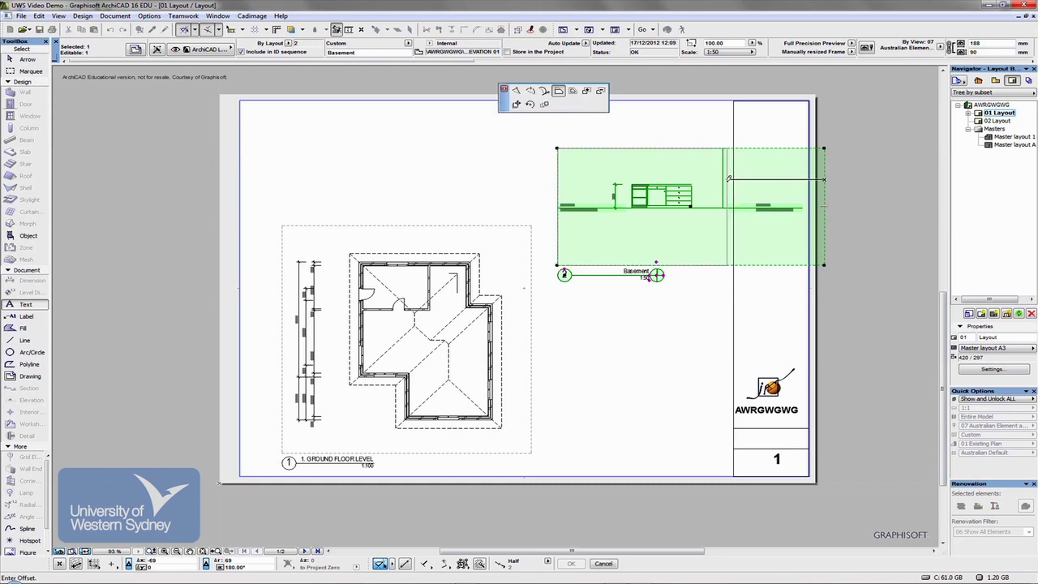
{"action": "left_click", "coordinate": [728, 178]}
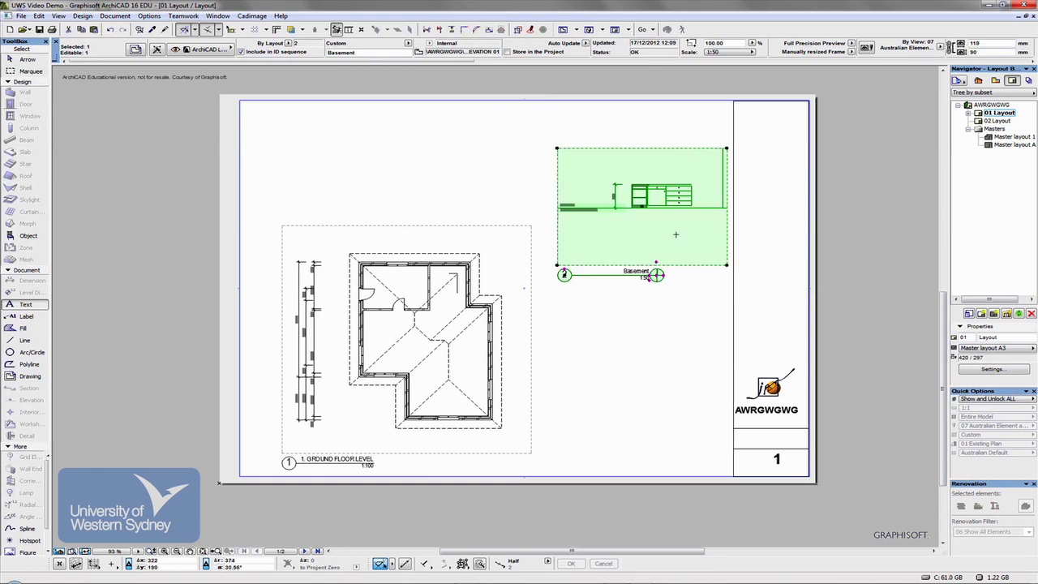
Step: Move the elevation beside the floor plan at lower right and crop its bottom to the ground line
{"action": "left_click", "coordinate": [667, 201]}
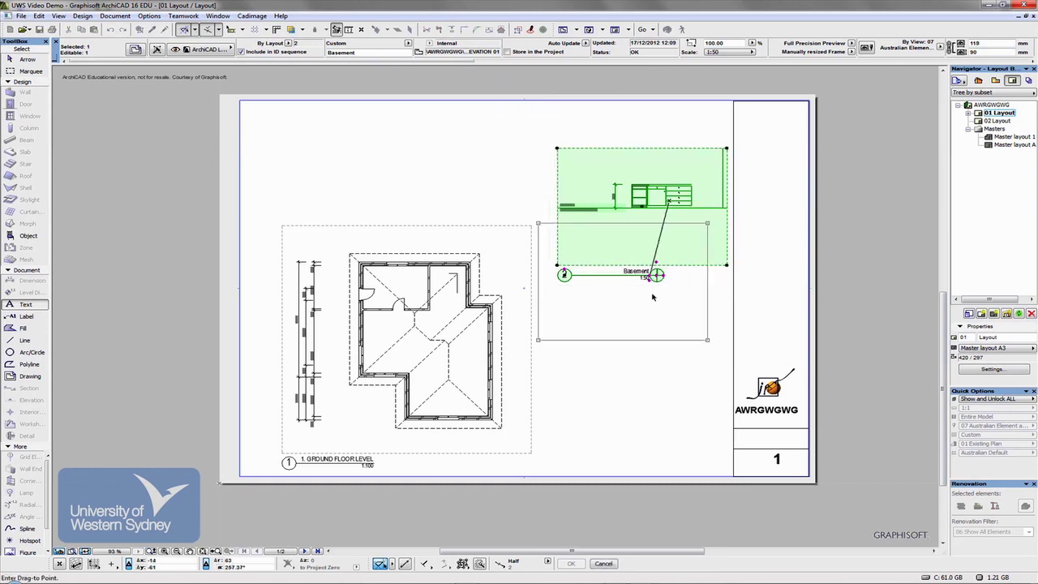
{"action": "left_click", "coordinate": [655, 363]}
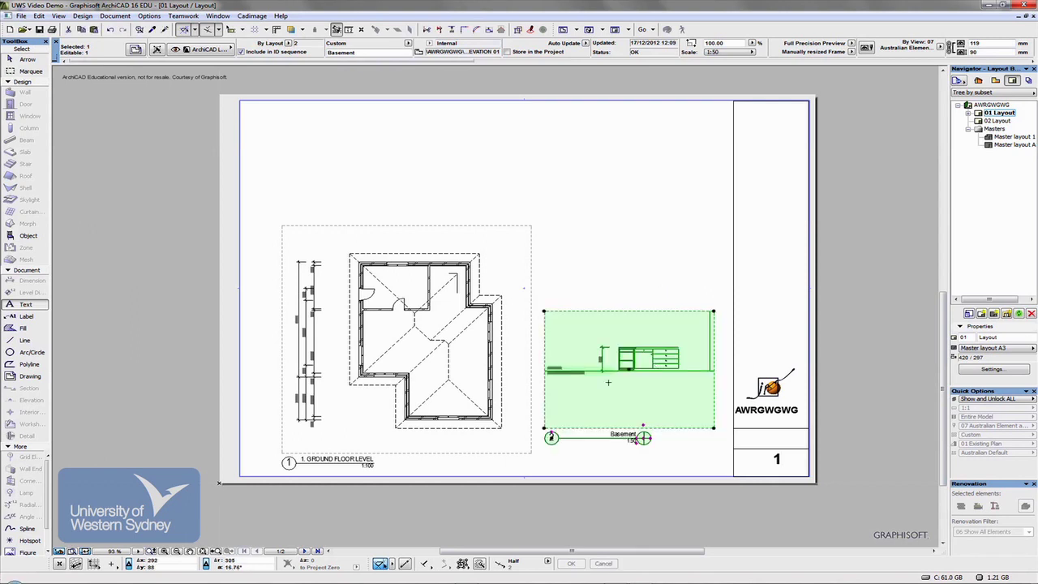
{"action": "left_click", "coordinate": [679, 427]}
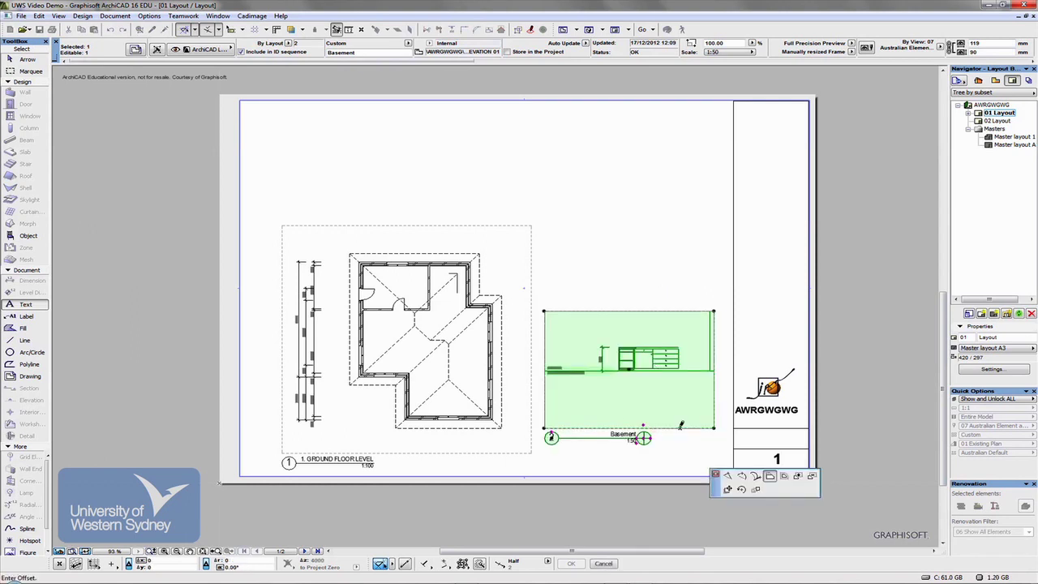
{"action": "left_click", "coordinate": [686, 379]}
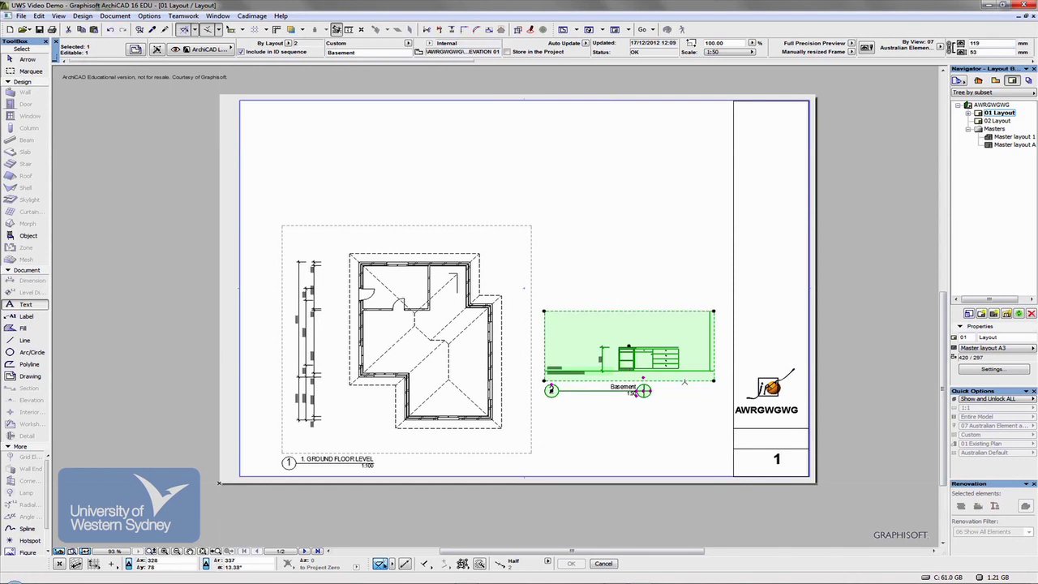
{"action": "scroll", "coordinate": [655, 369], "scroll_direction": "up", "scroll_amount": 5}
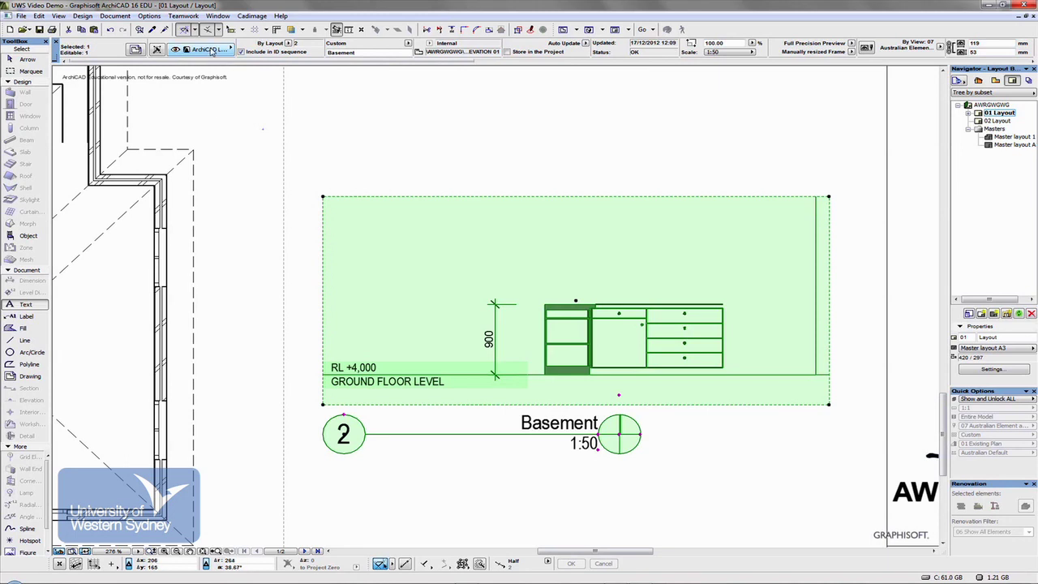
Step: Set the kitchen elevation's Drawing Name to By View: Name only, so it reads KITCHEN ELEVATION 01
{"action": "left_click", "coordinate": [135, 50]}
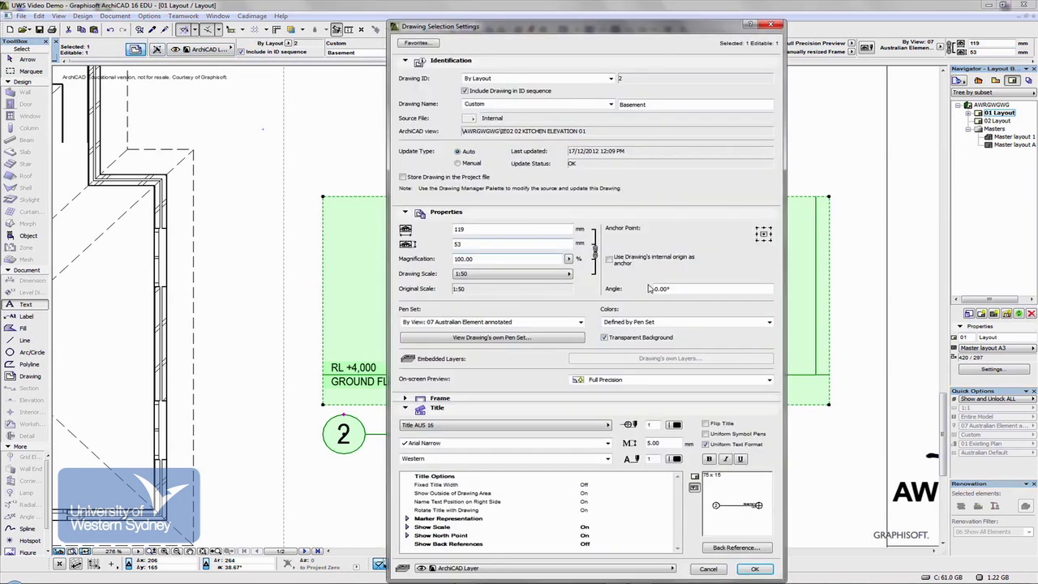
{"action": "left_click", "coordinate": [610, 103]}
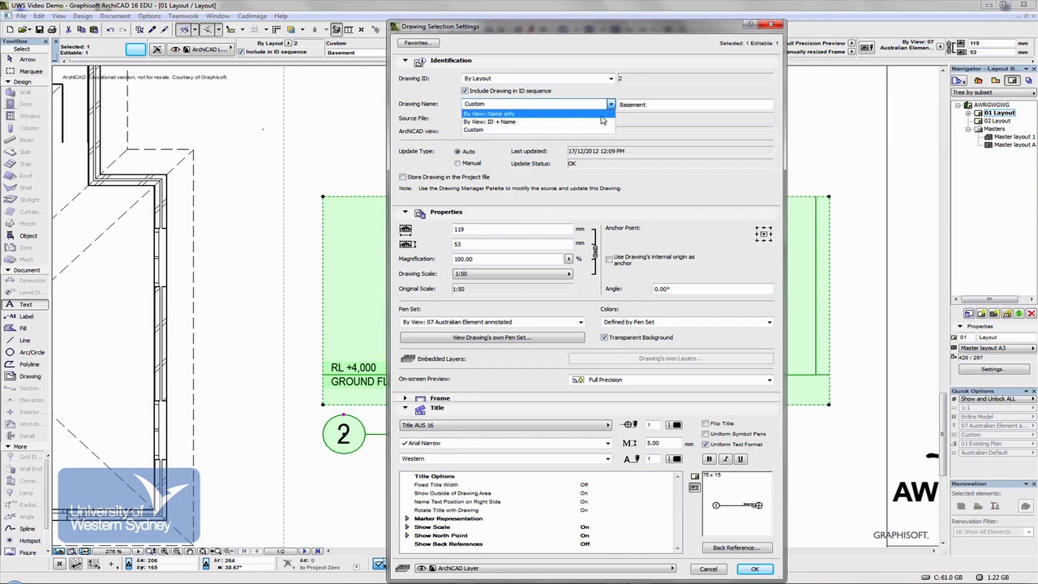
{"action": "left_click", "coordinate": [603, 122]}
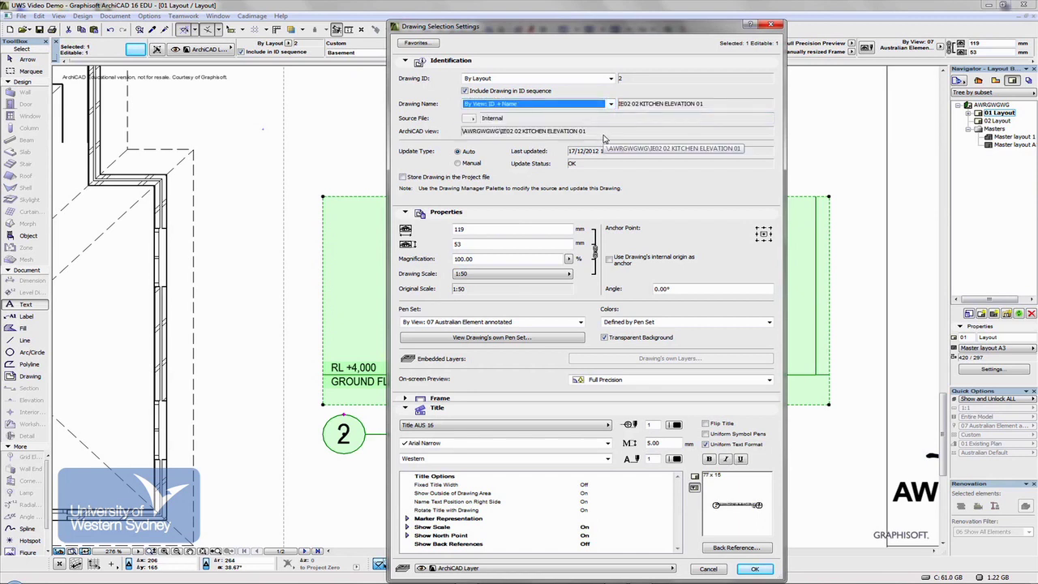
{"action": "left_click", "coordinate": [610, 103]}
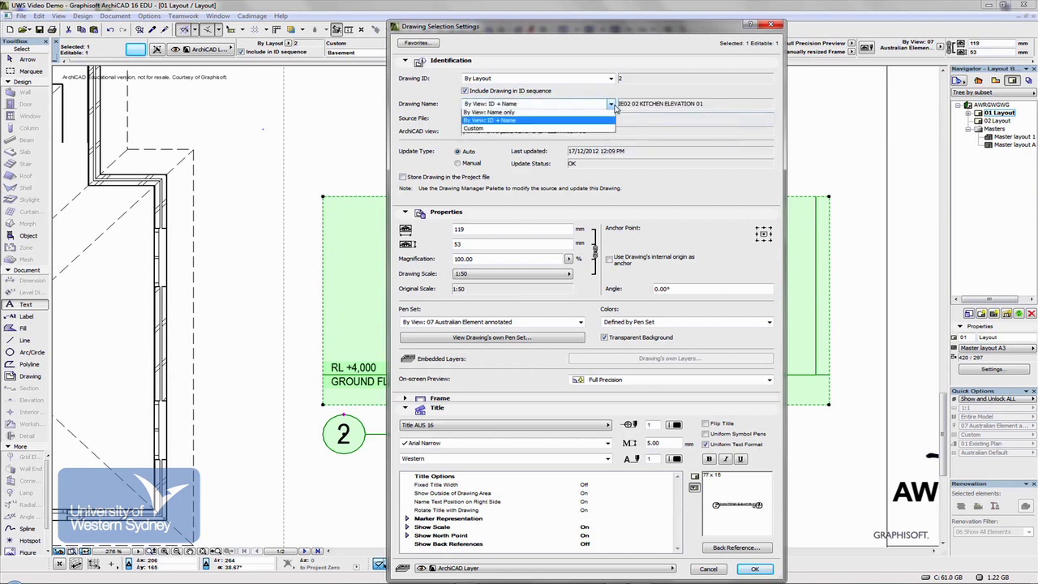
{"action": "left_click", "coordinate": [570, 114]}
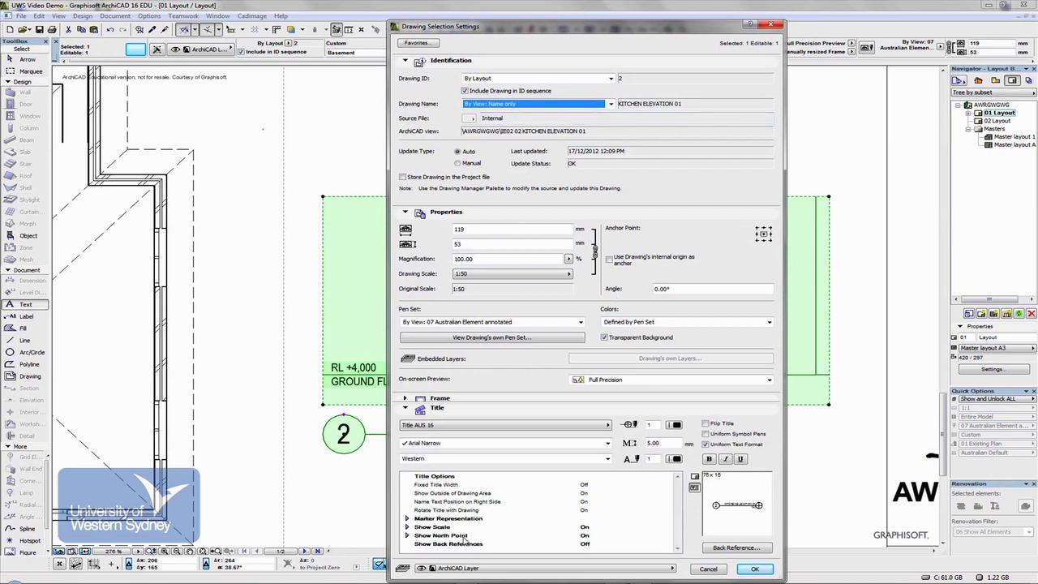
{"action": "left_click", "coordinate": [591, 539]}
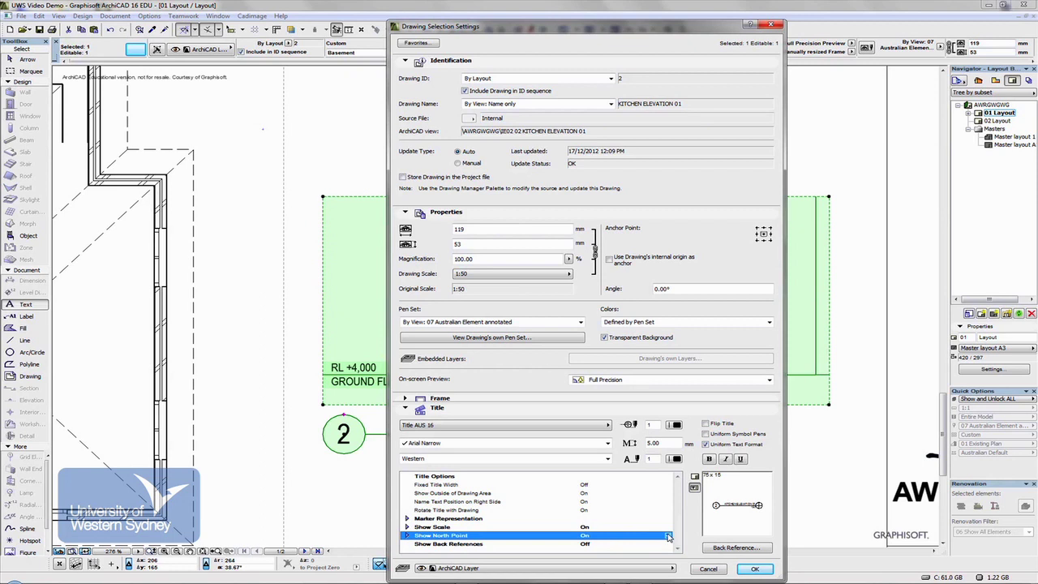
{"action": "left_click", "coordinate": [751, 572]}
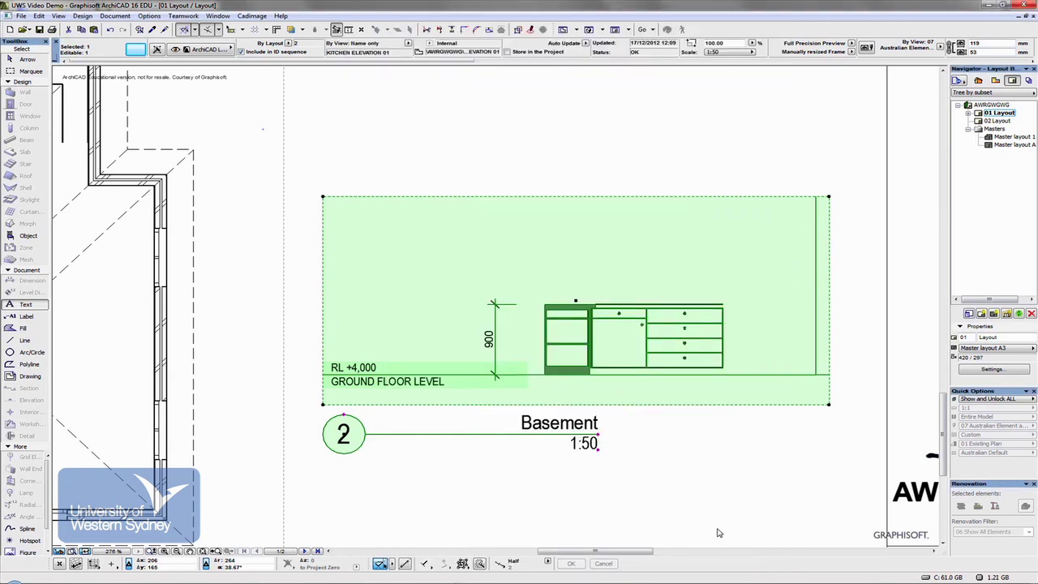
Step: Replace the layout name 'Layout' with 'GROUND FLOOR PLAN' in the Navigator properties
{"action": "key", "text": "Escape"}
{"action": "scroll", "coordinate": [636, 482], "scroll_direction": "down", "scroll_amount": 3}
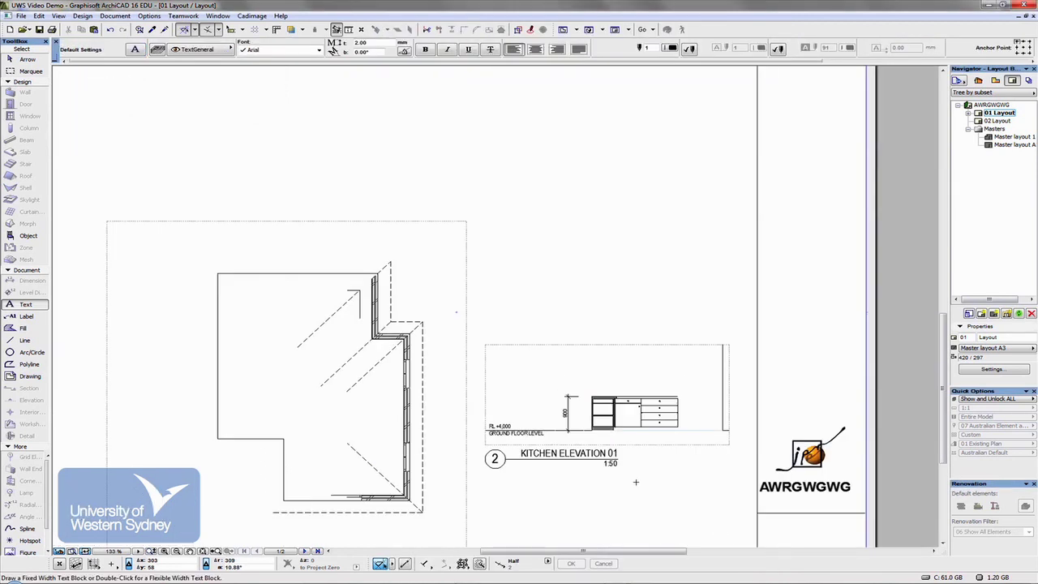
{"action": "scroll", "coordinate": [581, 484], "scroll_direction": "down", "scroll_amount": 2}
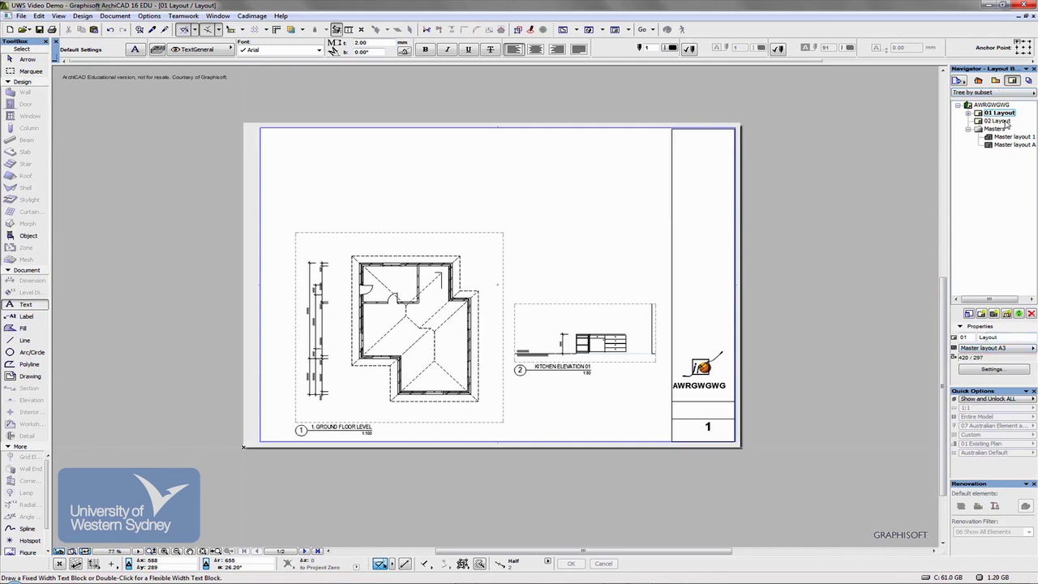
{"action": "double_click", "coordinate": [996, 336]}
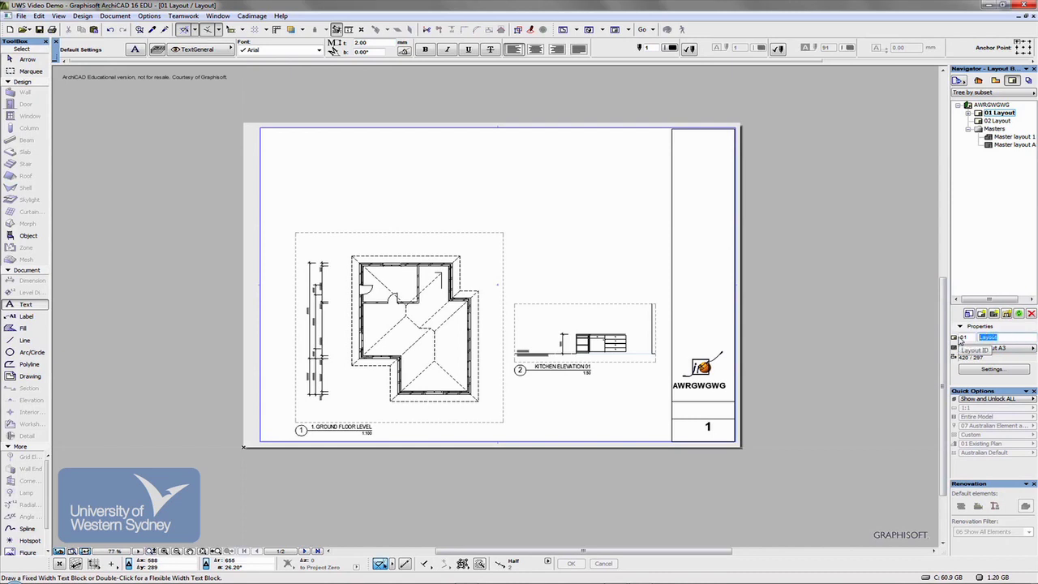
{"action": "type", "text": "GROUND FLOOR"}
{"action": "type", "text": " PLAN"}
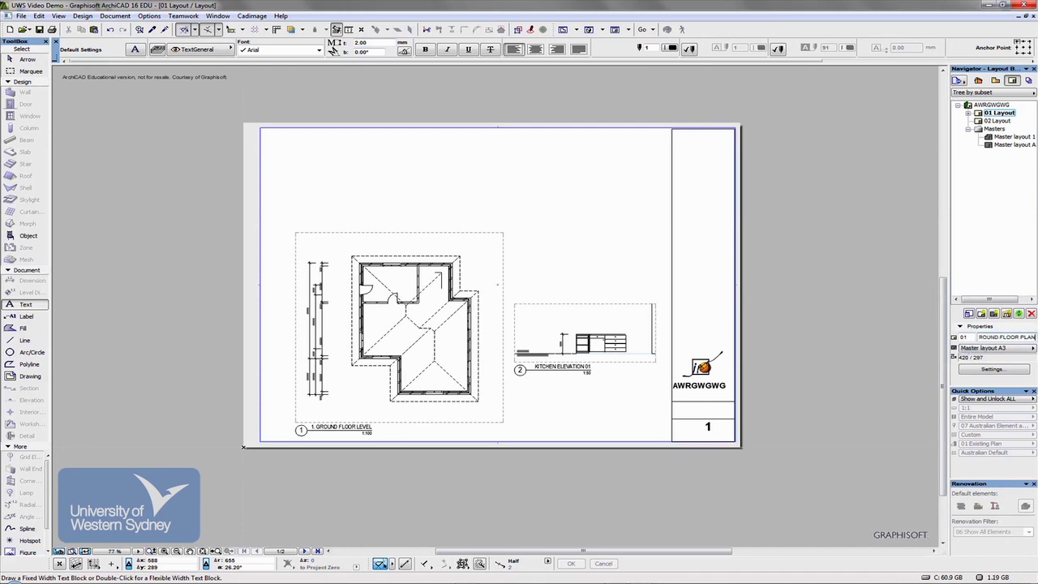
{"action": "key", "text": "Return"}
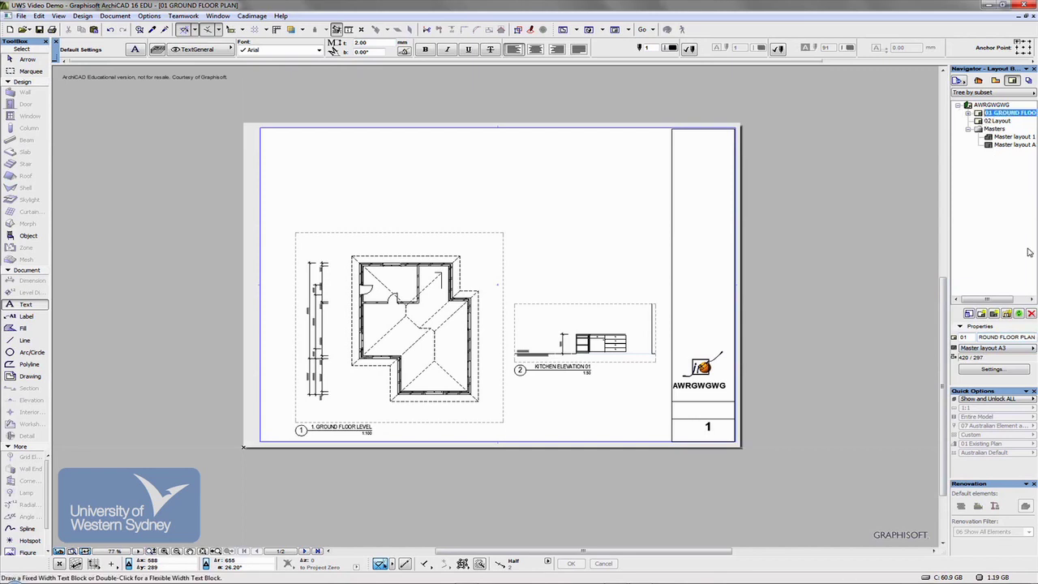
Step: Create a new layout named ELEVATION, which becomes 02 ELEVATION
{"action": "left_click", "coordinate": [981, 313]}
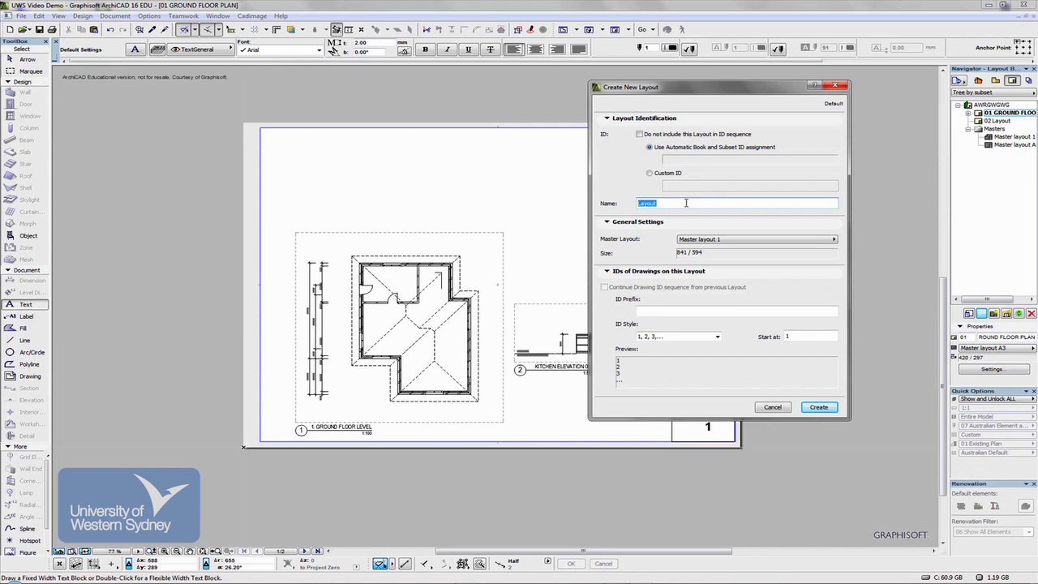
{"action": "type", "text": "ELEVATION"}
{"action": "left_click", "coordinate": [819, 407]}
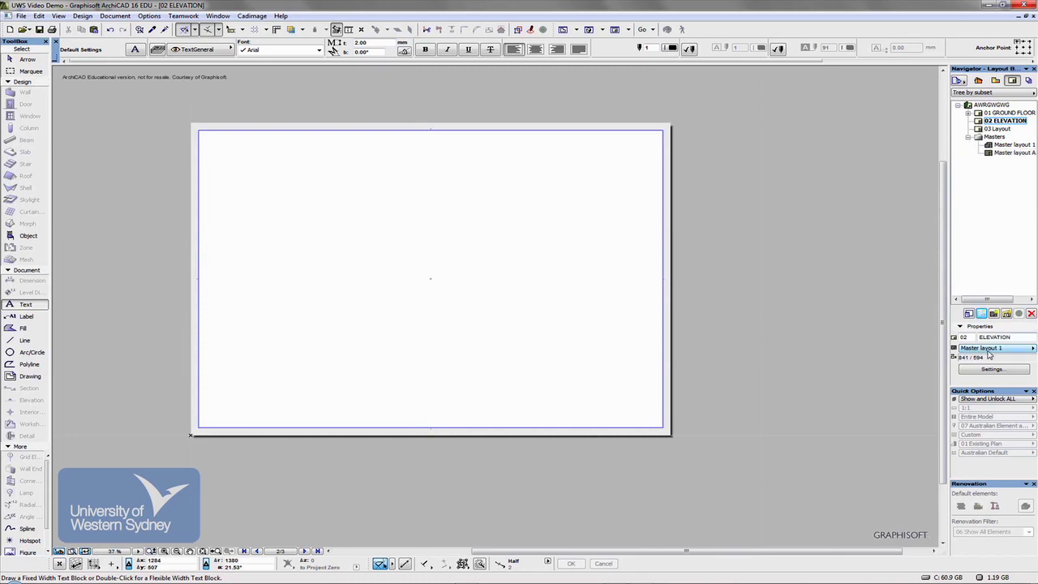
Step: Drag Master layout A3 onto 02 ELEVATION, then check the Project and View Maps
{"action": "left_click", "coordinate": [990, 154]}
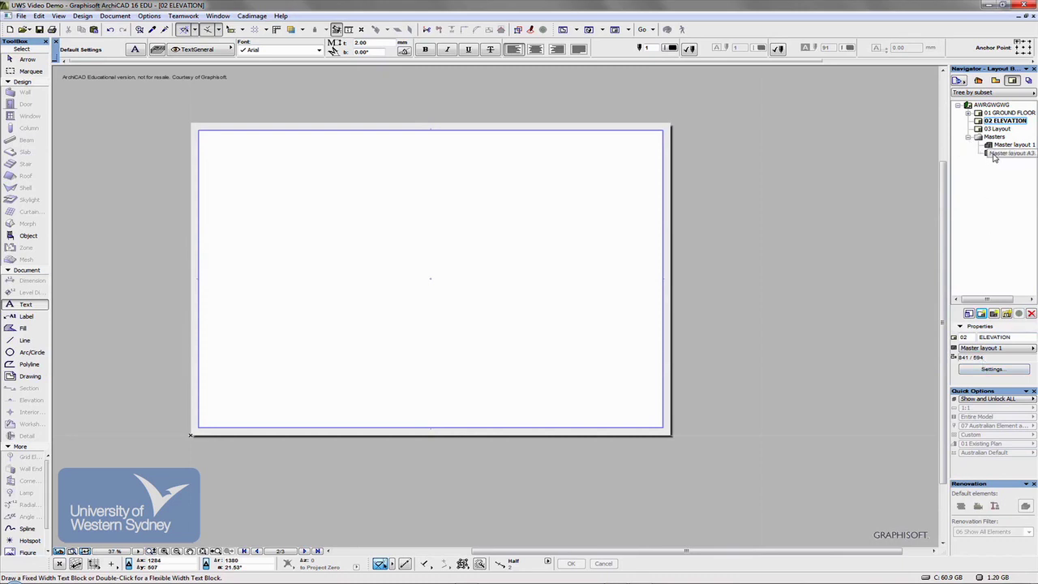
{"action": "left_click_drag", "start_coordinate": [990, 155], "coordinate": [979, 126]}
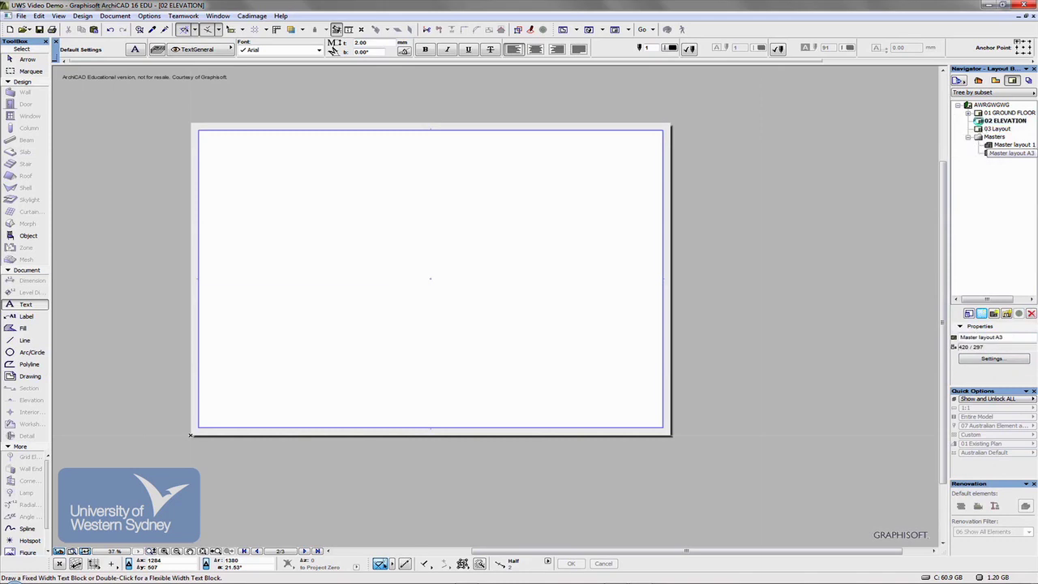
{"action": "middle_click_drag", "start_coordinate": [328, 369], "coordinate": [509, 336]}
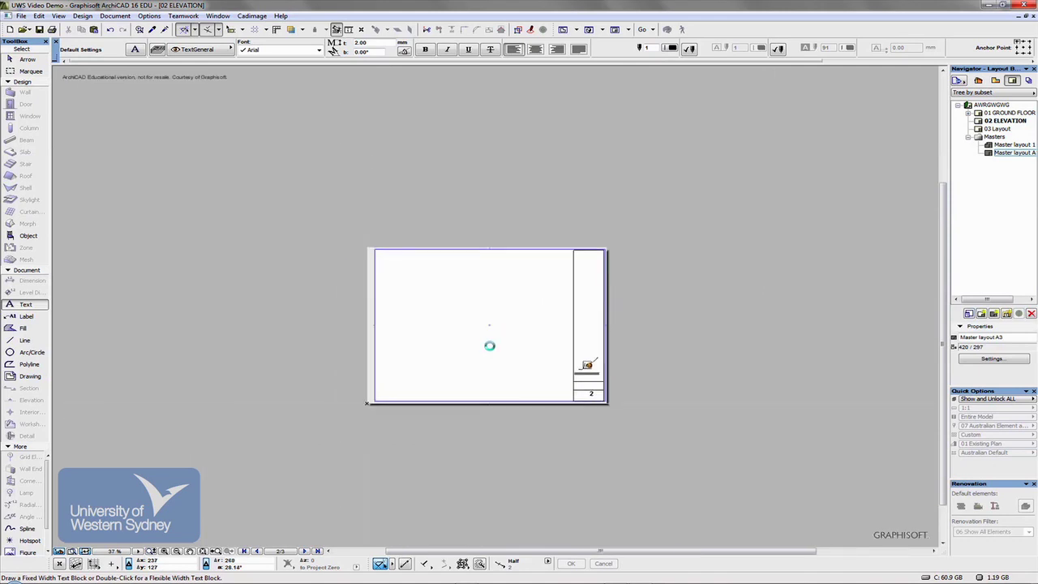
{"action": "scroll", "coordinate": [483, 341], "scroll_direction": "up", "scroll_amount": 4}
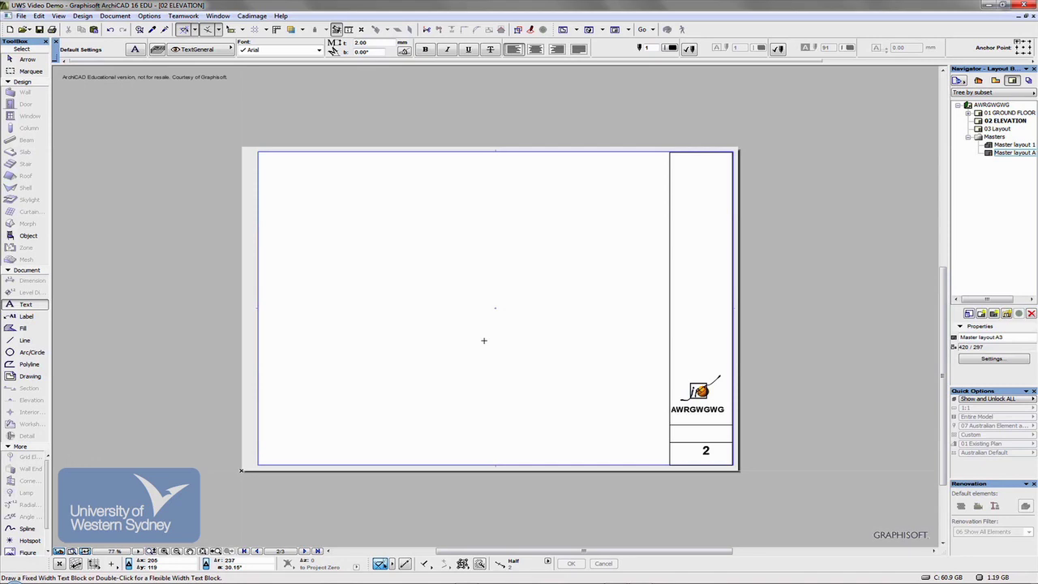
{"action": "left_click", "coordinate": [977, 81]}
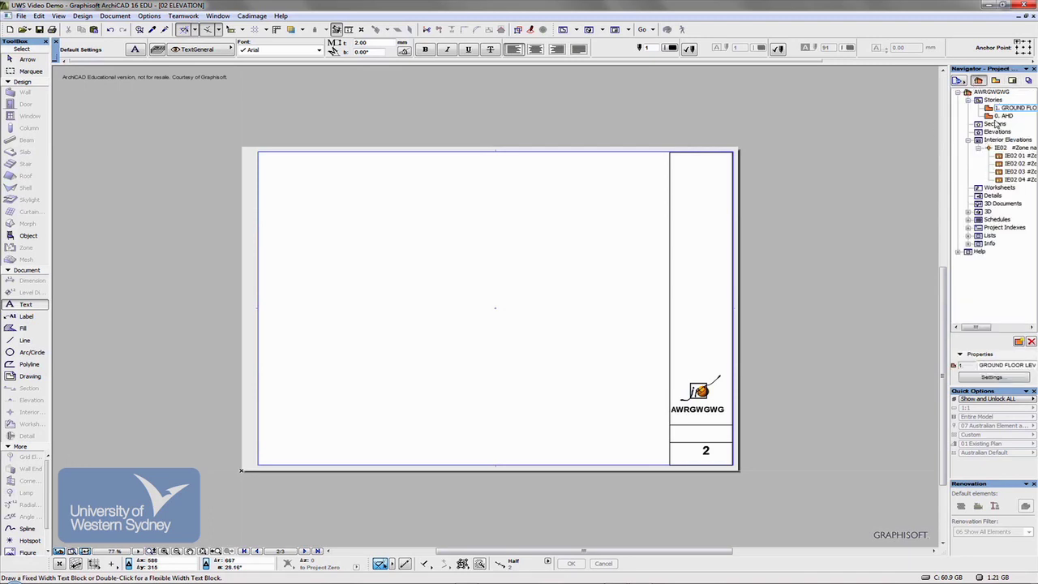
{"action": "left_click", "coordinate": [994, 80]}
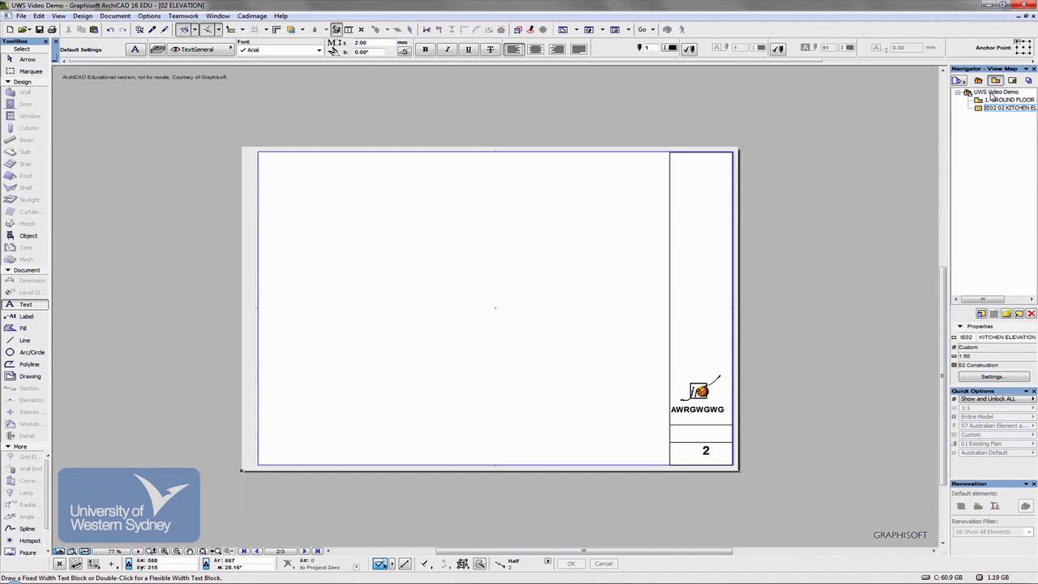
{"action": "left_click", "coordinate": [1013, 81]}
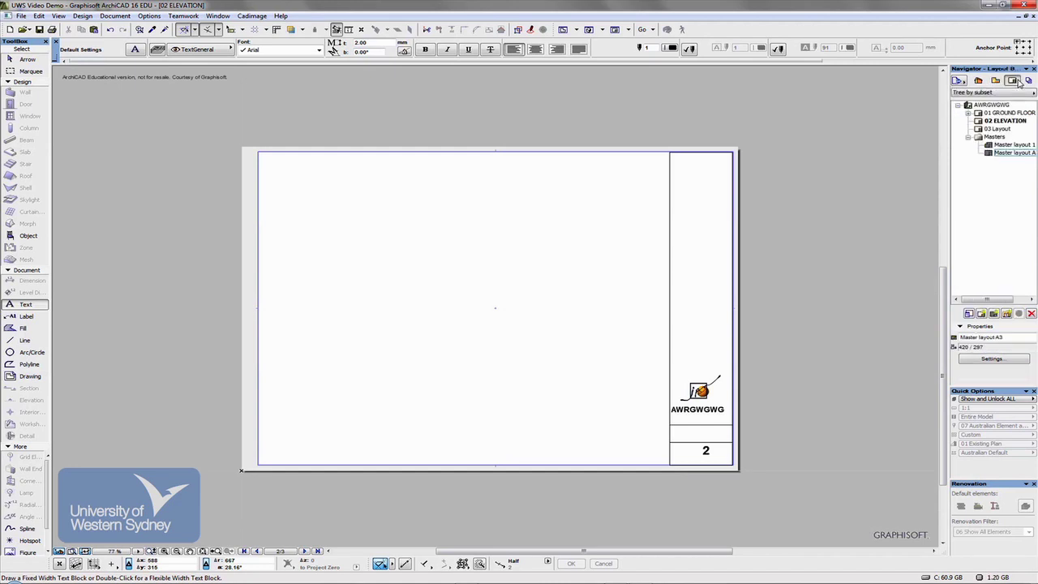